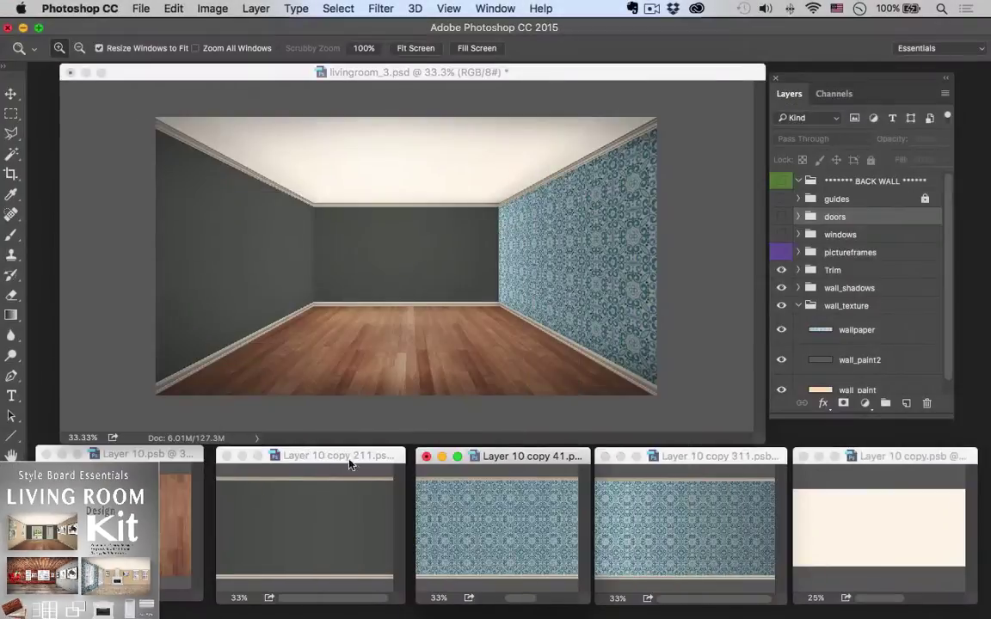
Add a second window to the left wall and show the blackframe group on the right wall
{"action": "left_click", "coordinate": [392, 502]}
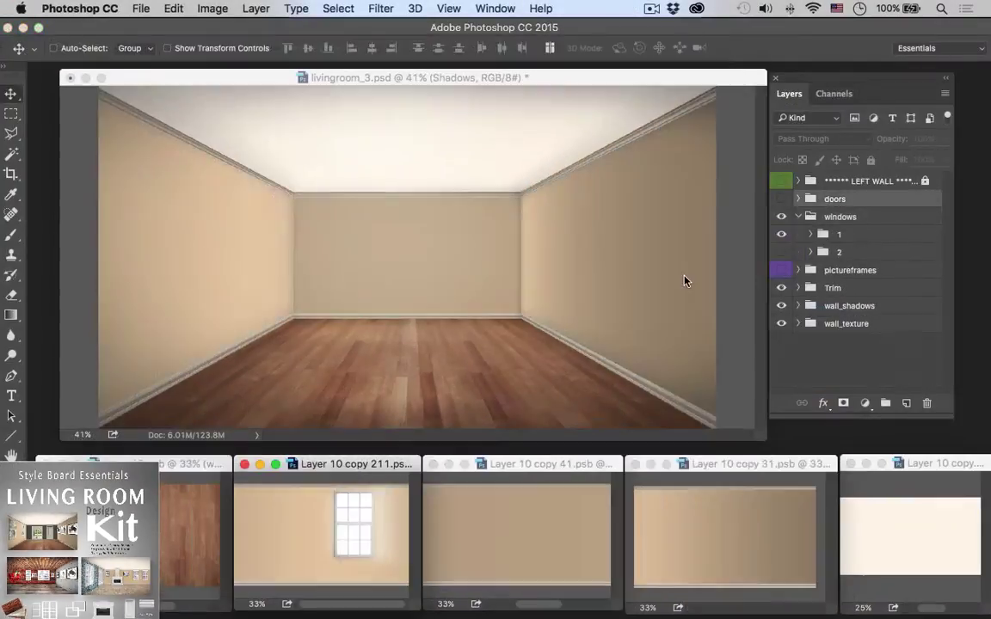
{"action": "left_click_drag", "start_coordinate": [331, 495], "coordinate": [284, 551]}
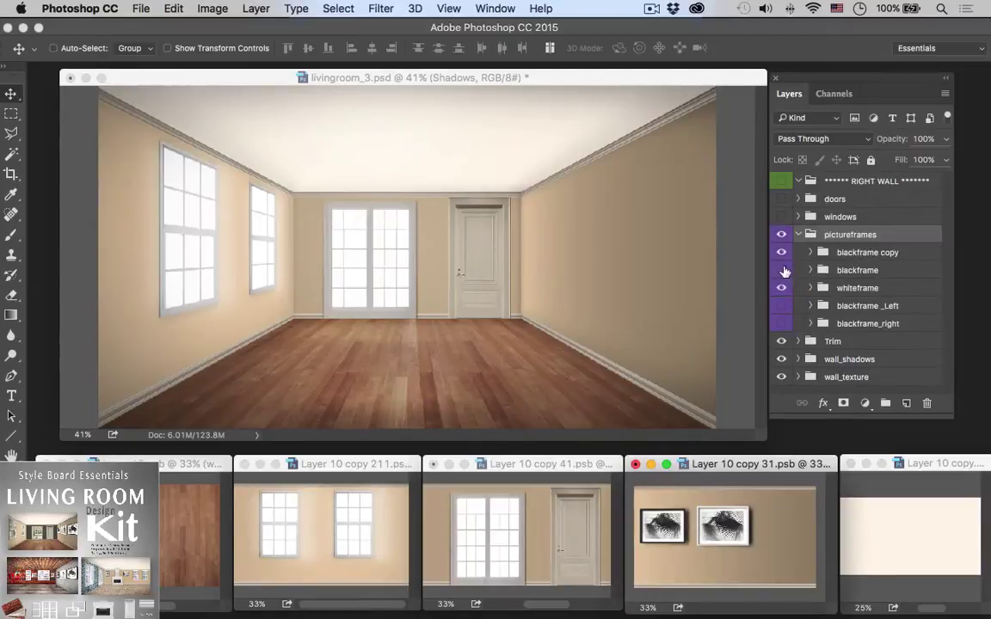
{"action": "left_click", "coordinate": [782, 271]}
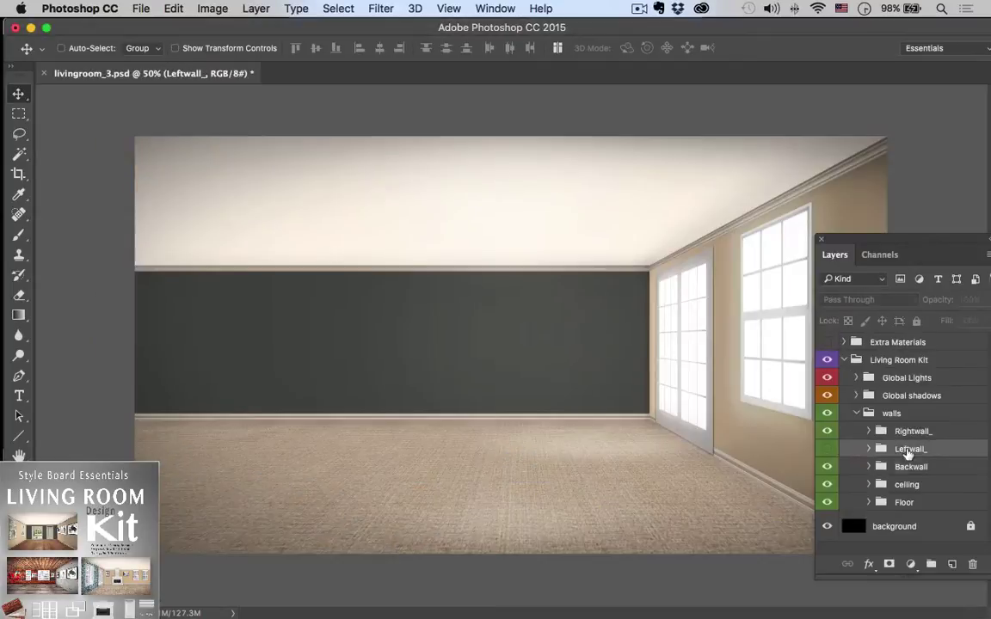
Show the Leftwall_ group and shift it horizontally by about 0.947 in
{"action": "key", "text": "super+comma"}
{"action": "left_click", "coordinate": [431, 460]}
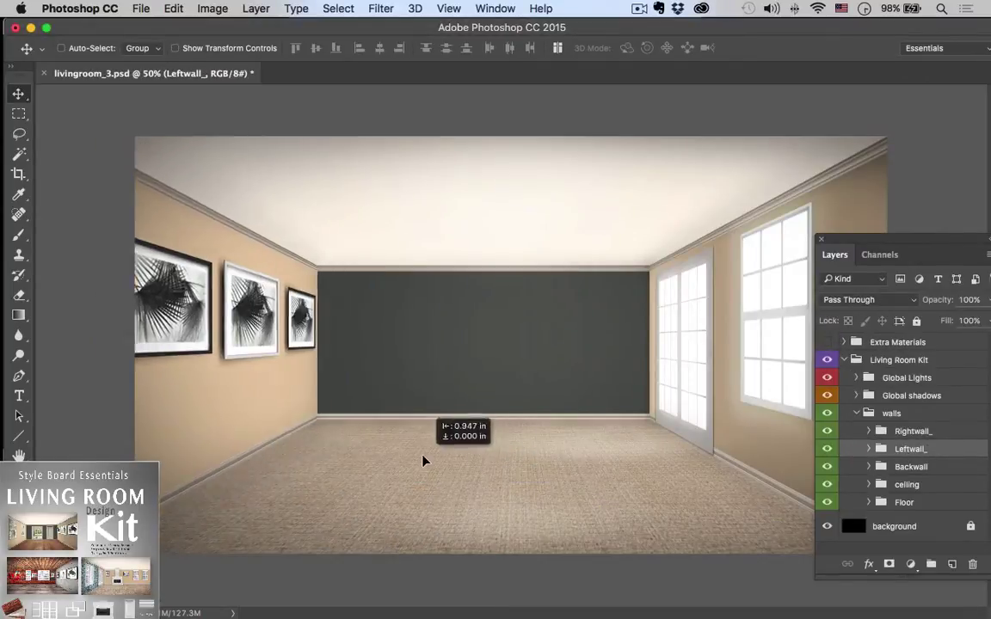
{"action": "left_click", "coordinate": [912, 431]}
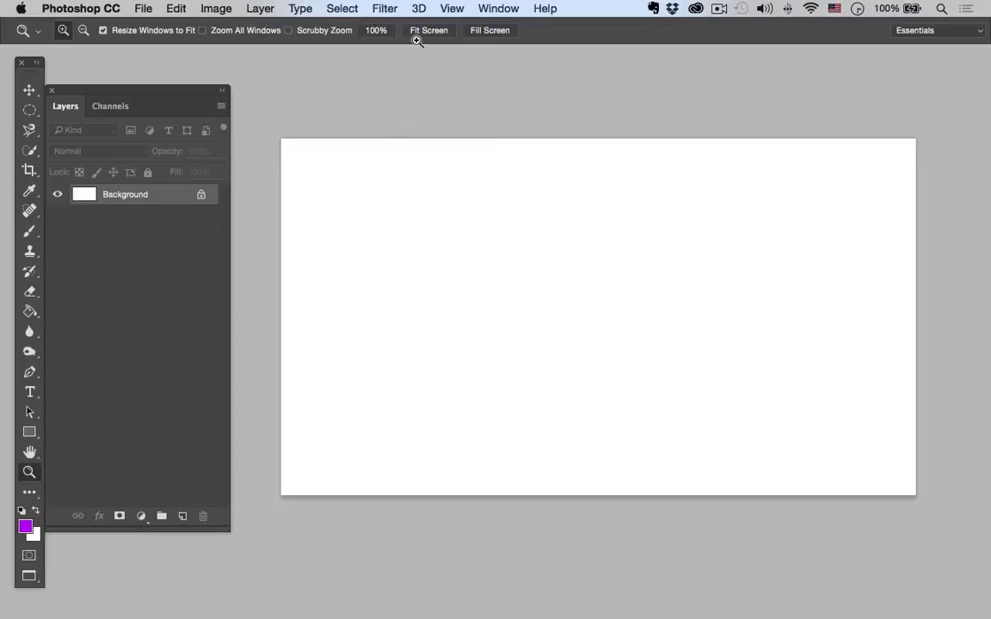
Hide the Tools panel and bring it back
{"action": "left_click", "coordinate": [492, 9]}
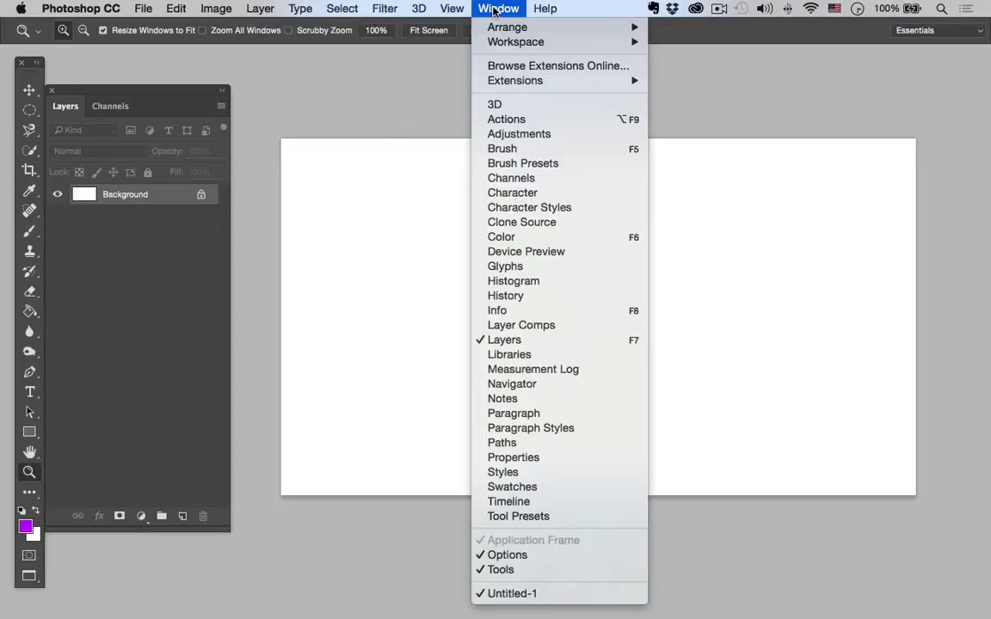
{"action": "left_click", "coordinate": [413, 80]}
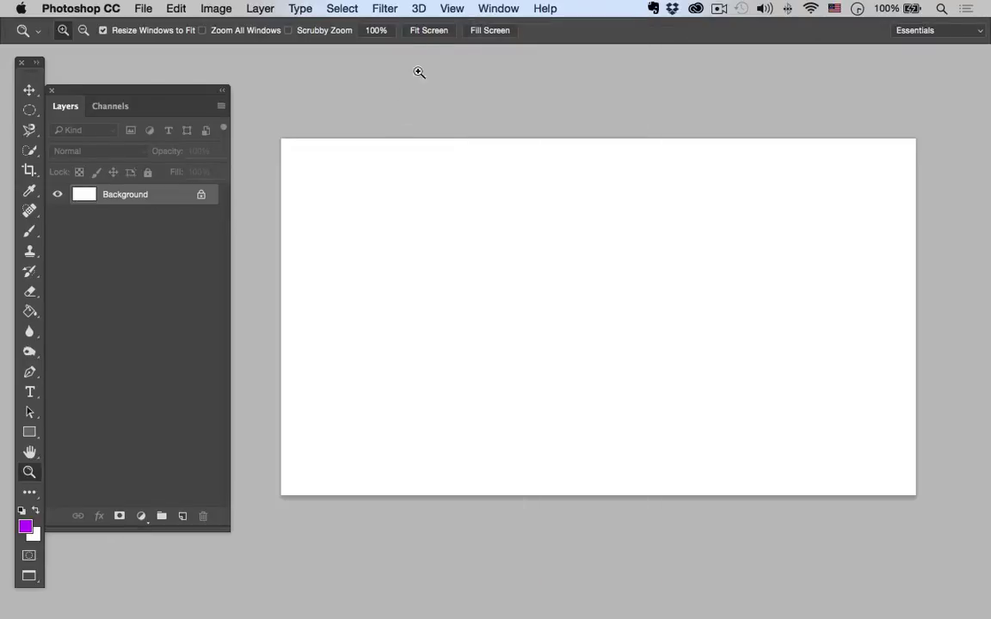
{"action": "left_click", "coordinate": [492, 9]}
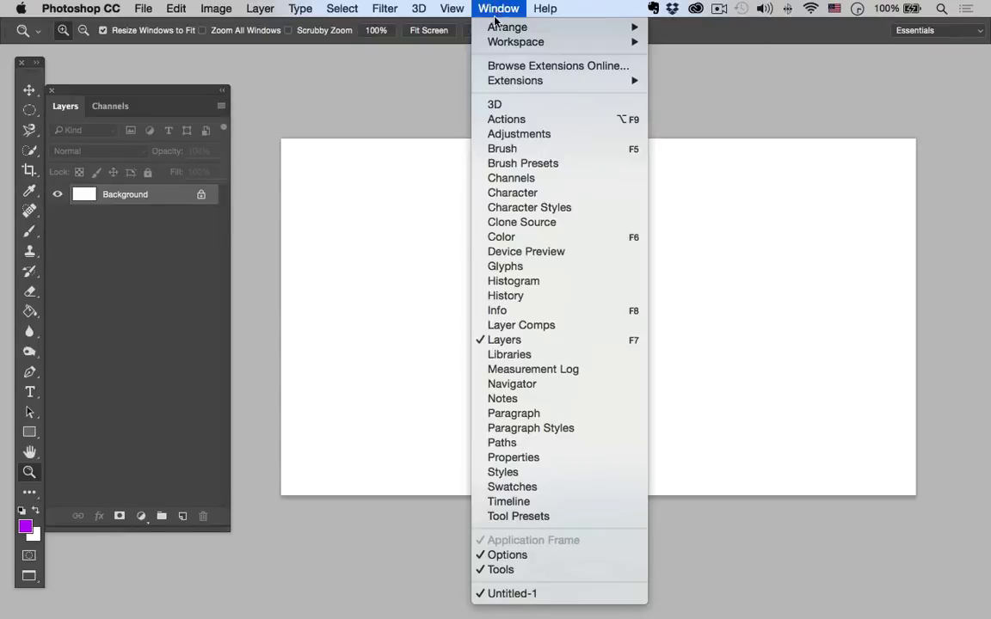
{"action": "left_click", "coordinate": [498, 569]}
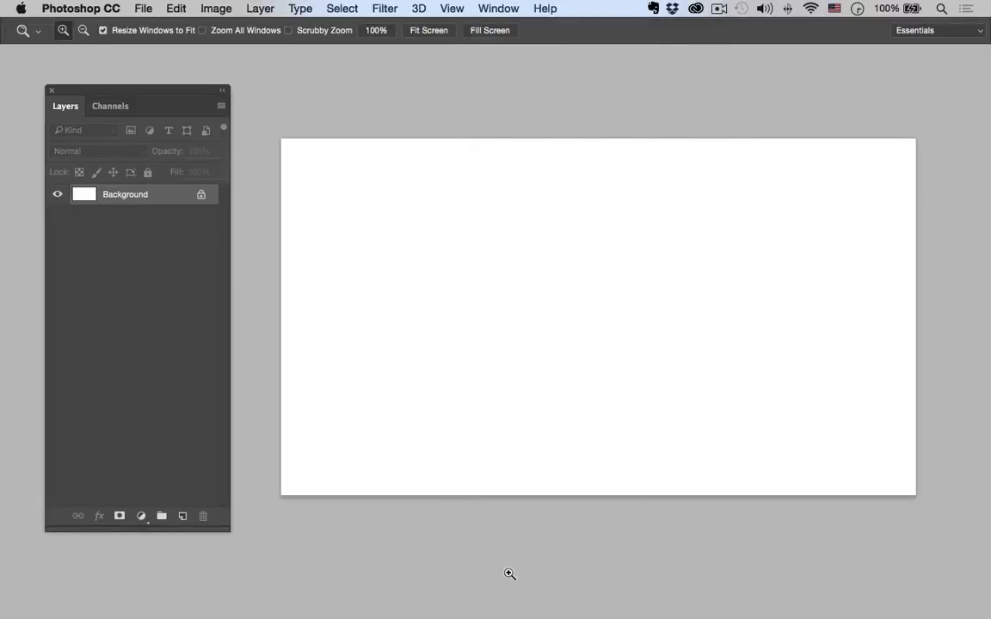
{"action": "left_click", "coordinate": [499, 9]}
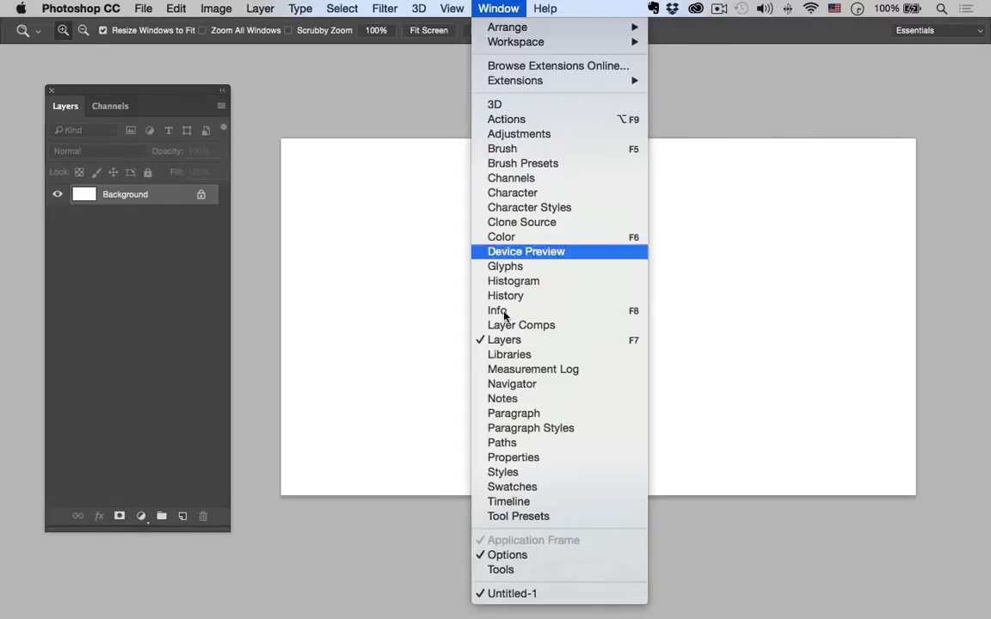
{"action": "left_click", "coordinate": [500, 570]}
Move the Layers panel slightly away from the toolbox and toggle its visibility
{"action": "left_click_drag", "start_coordinate": [169, 100], "coordinate": [204, 86]}
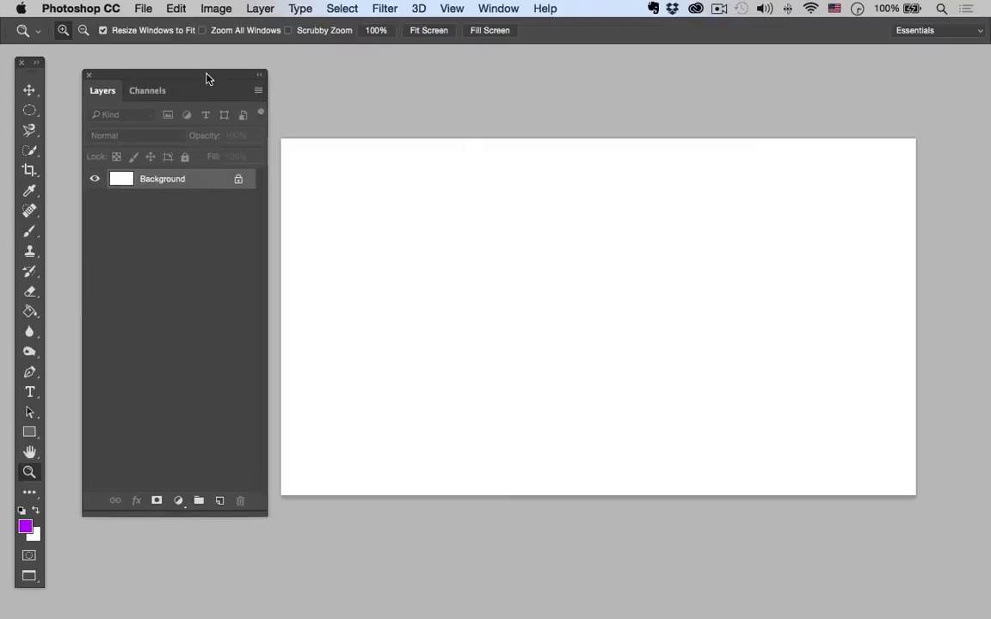
{"action": "left_click", "coordinate": [498, 10]}
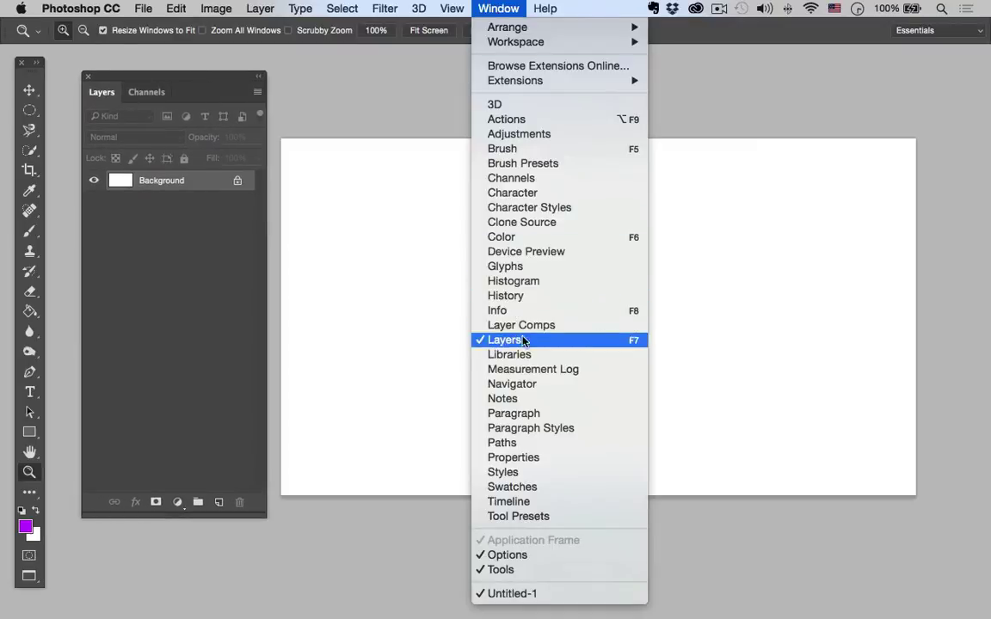
{"action": "left_click", "coordinate": [508, 341]}
{"action": "left_click", "coordinate": [497, 8]}
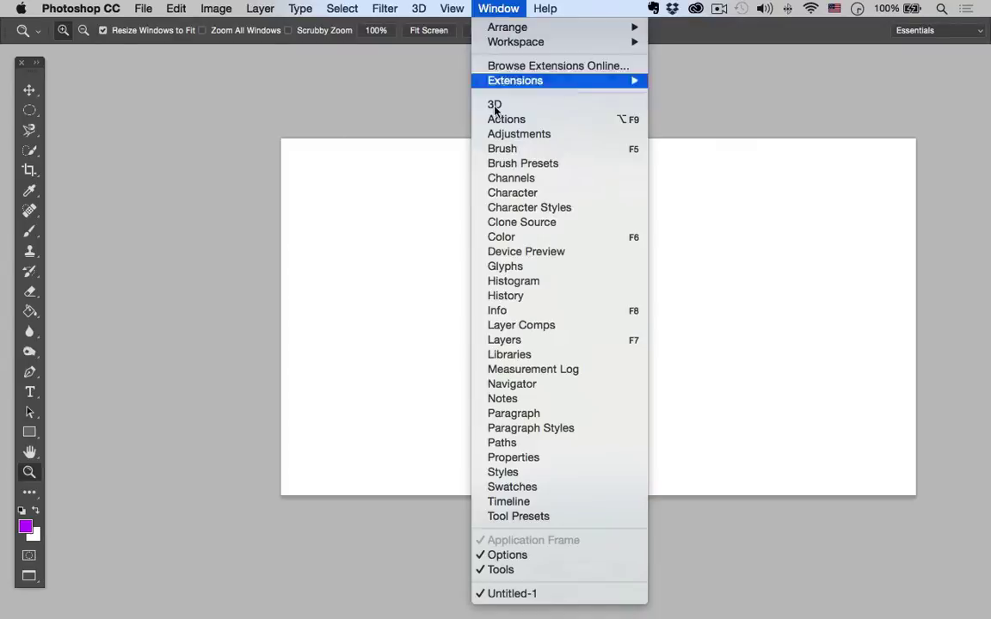
{"action": "left_click", "coordinate": [503, 340]}
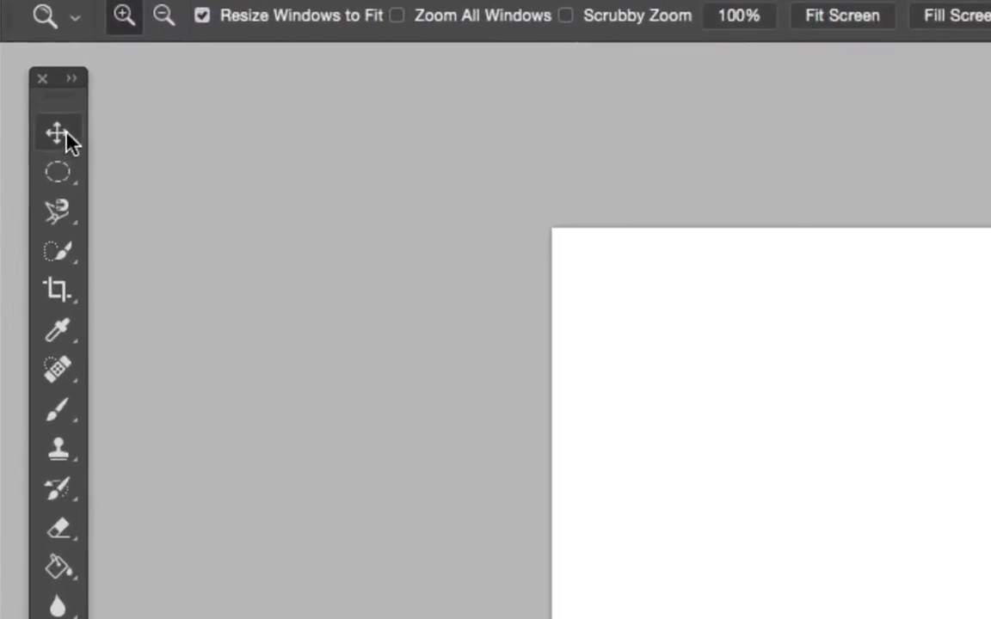
Draw a rectangular selection in the upper-left area of the blank canvas with the Rectangular Marquee tool
{"action": "left_click", "coordinate": [62, 135]}
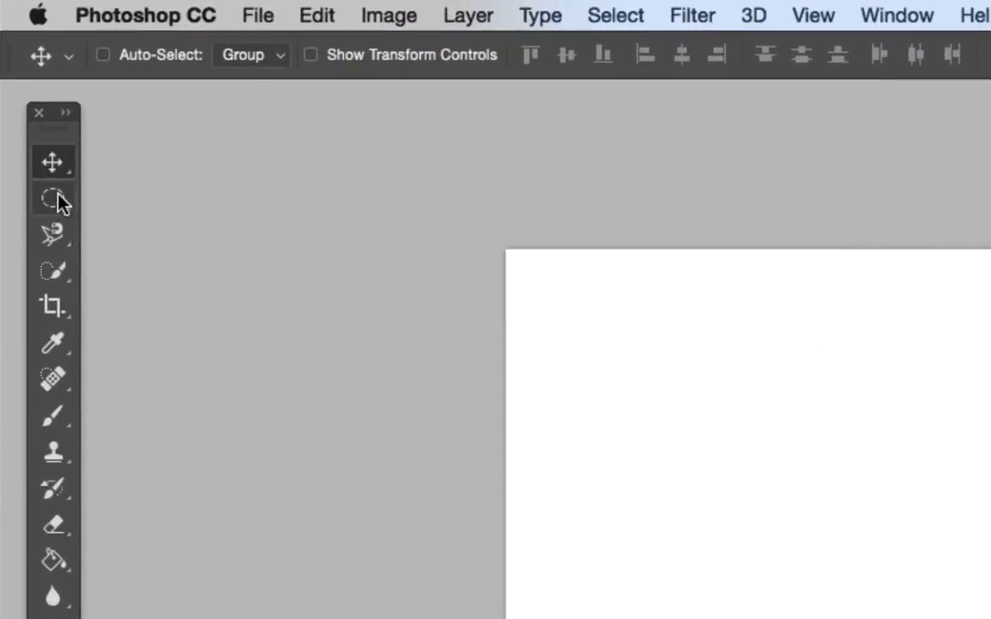
{"action": "left_click", "coordinate": [54, 200]}
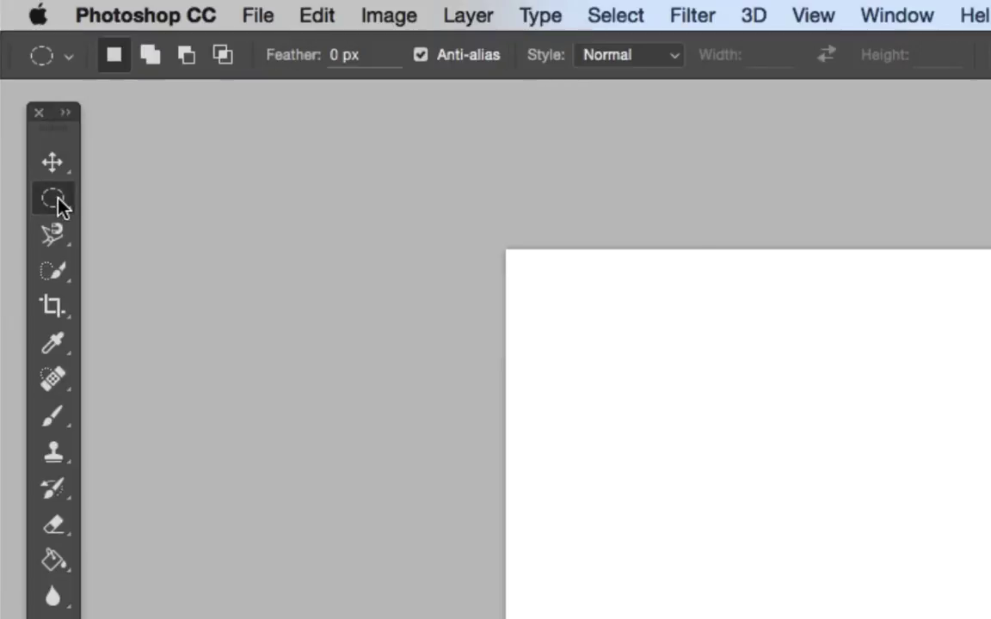
{"action": "right_click", "coordinate": [56, 201]}
{"action": "left_click", "coordinate": [138, 136]}
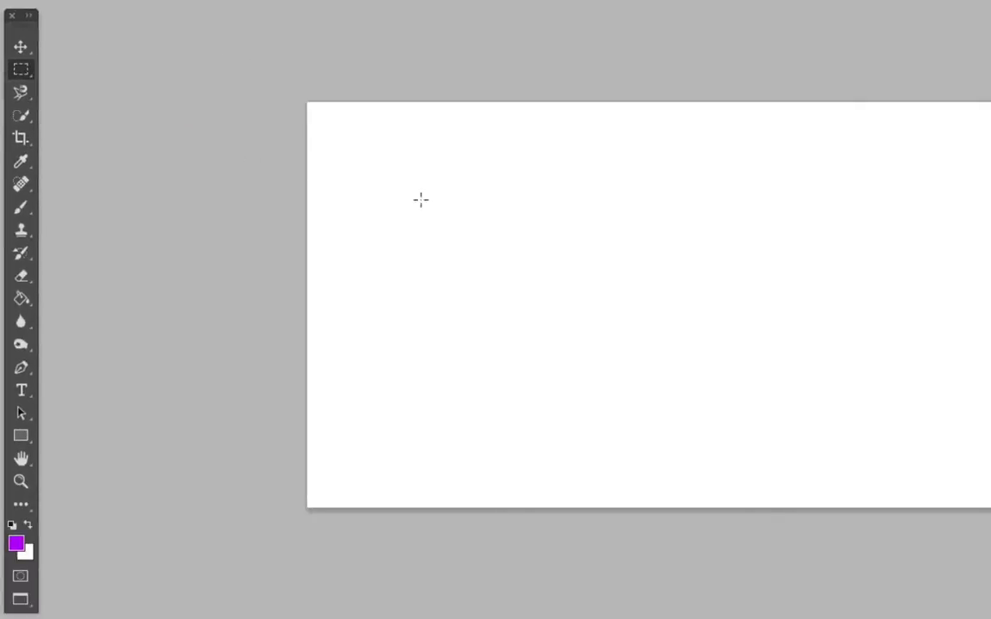
{"action": "left_click_drag", "start_coordinate": [411, 183], "coordinate": [575, 261]}
Draw a circular selection with the Elliptical Marquee tool, slightly below and left of the canvas centre
{"action": "right_click", "coordinate": [17, 74]}
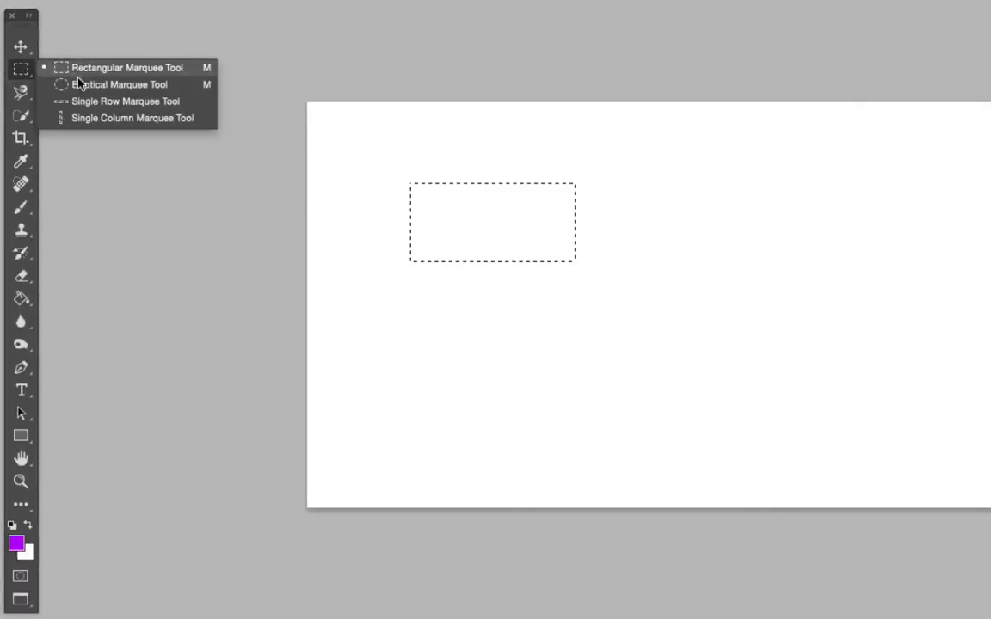
{"action": "left_click", "coordinate": [75, 81]}
{"action": "left_click_drag", "start_coordinate": [533, 296], "coordinate": [610, 372]}
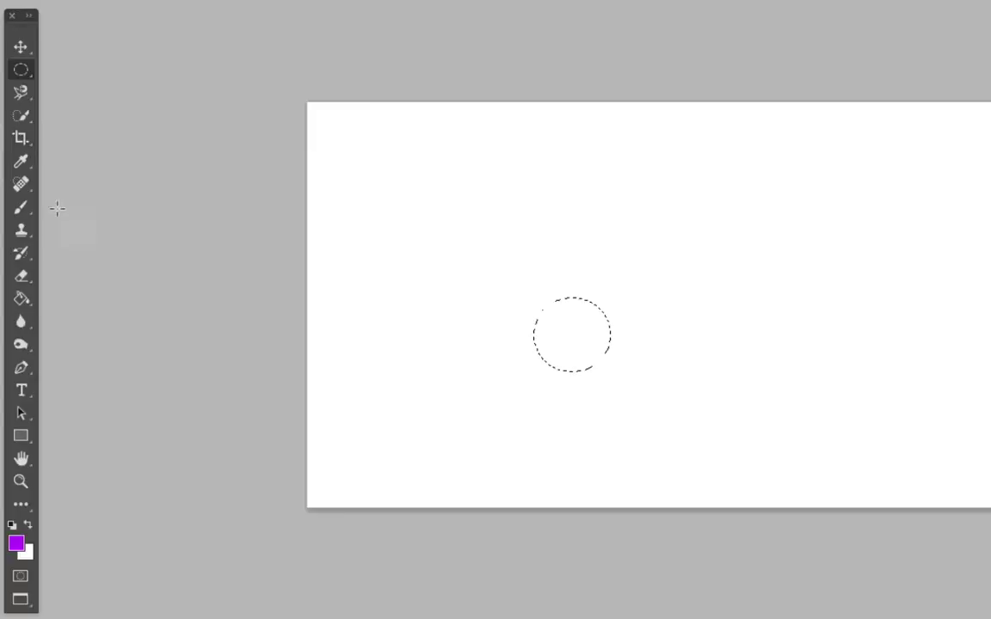
Activate the Paint Bucket tool and set the foreground color to bright green #1eea70
{"action": "left_click", "coordinate": [22, 298]}
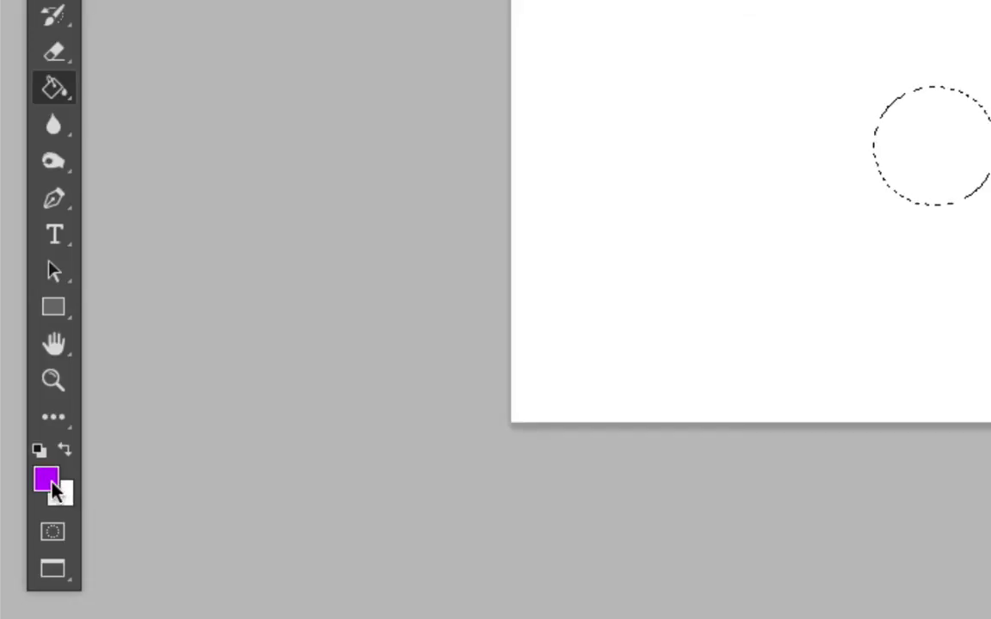
{"action": "left_click", "coordinate": [53, 480]}
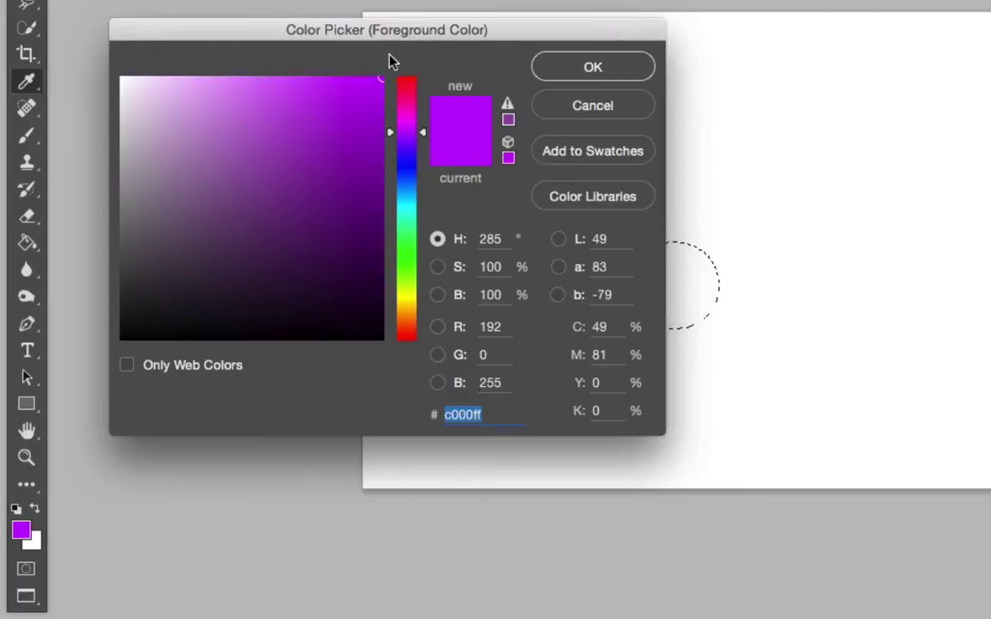
{"action": "left_click_drag", "start_coordinate": [422, 136], "coordinate": [422, 236]}
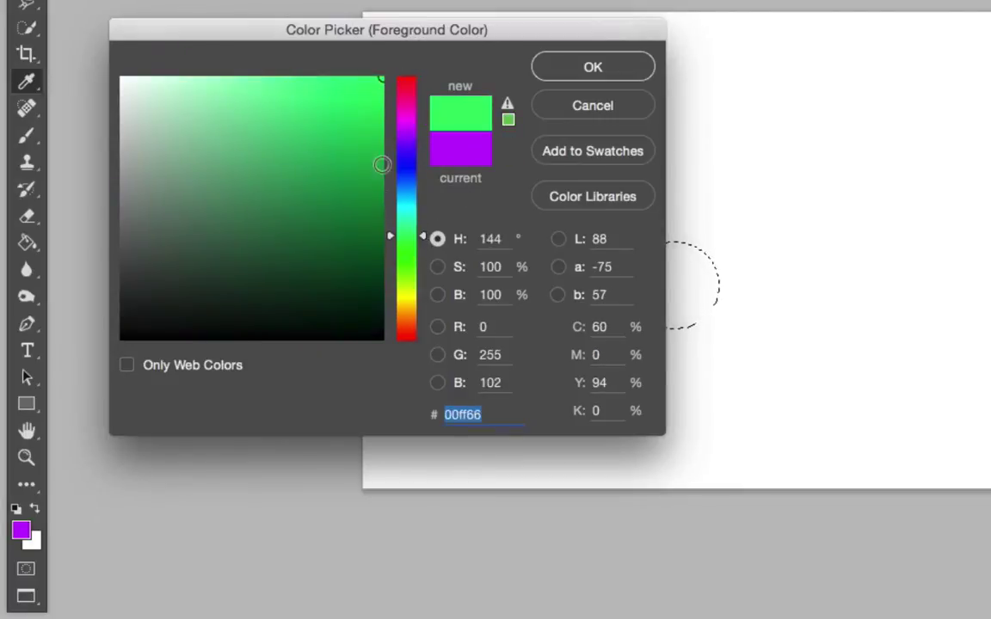
{"action": "left_click", "coordinate": [330, 97]}
{"action": "left_click", "coordinate": [293, 151]}
{"action": "left_click_drag", "start_coordinate": [345, 177], "coordinate": [349, 99]}
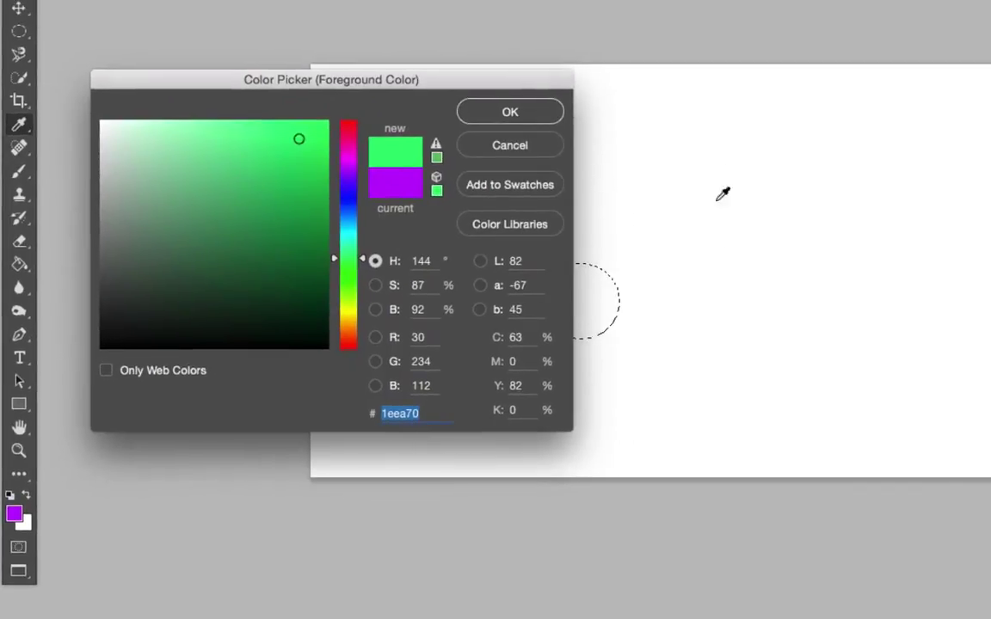
{"action": "left_click", "coordinate": [509, 112]}
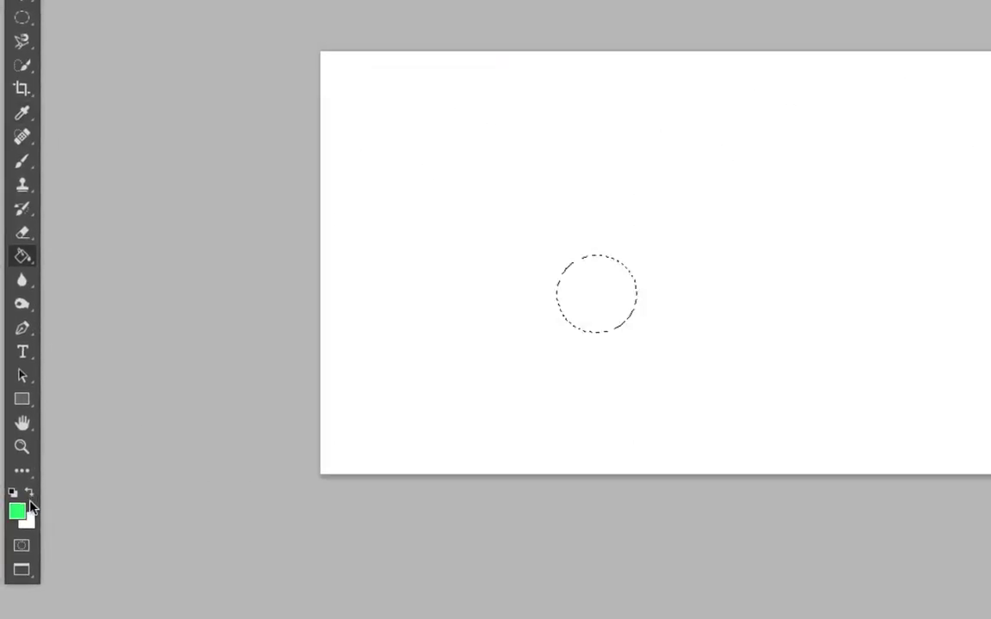
Set the background color to golden yellow #d9a007
{"action": "left_click", "coordinate": [29, 520]}
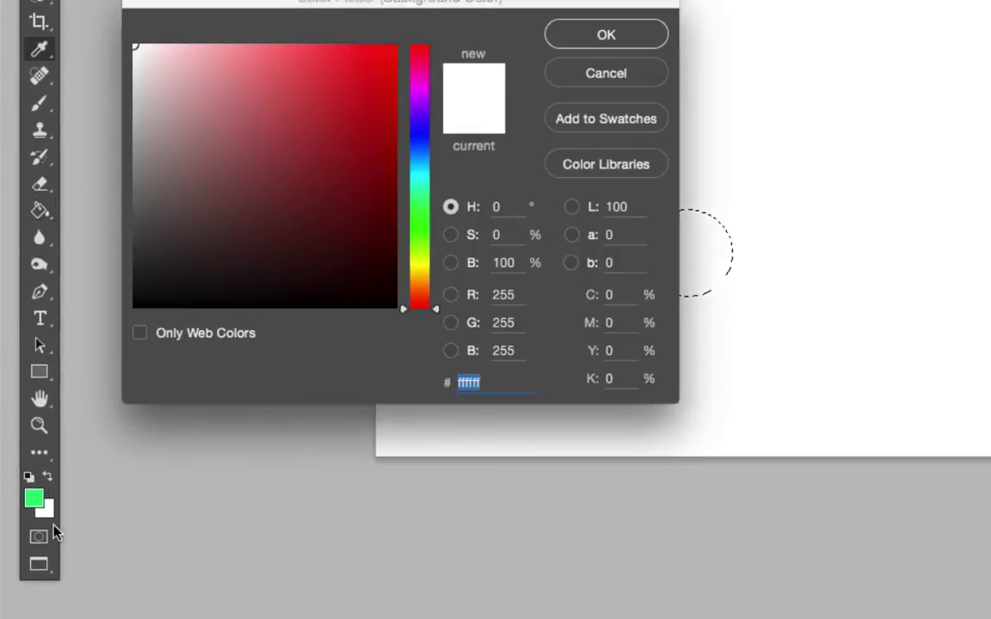
{"action": "left_click_drag", "start_coordinate": [425, 260], "coordinate": [425, 277]}
{"action": "left_click", "coordinate": [571, 48]}
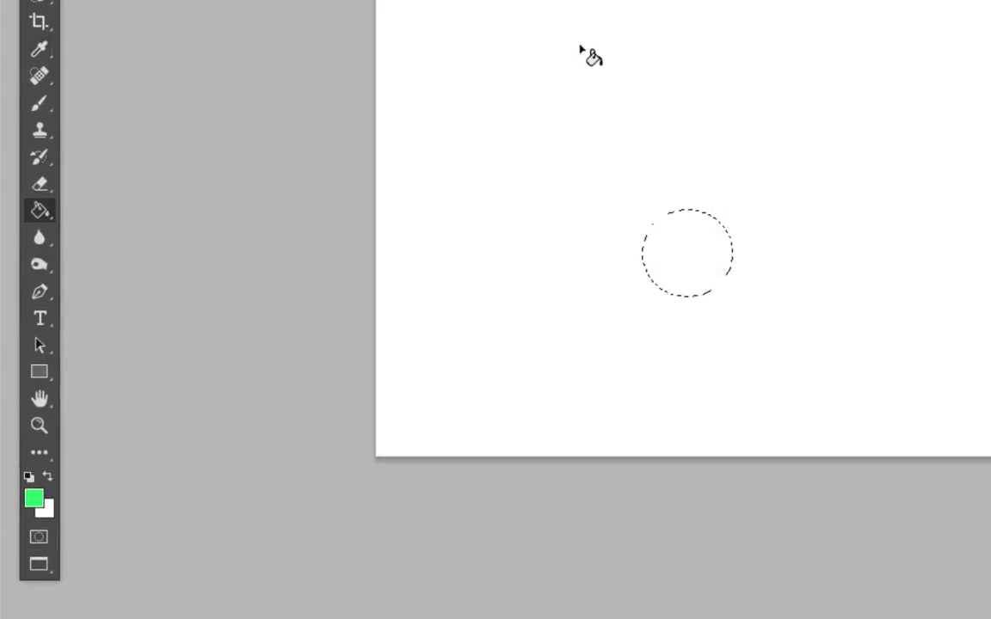
{"action": "left_click", "coordinate": [50, 512]}
{"action": "left_click_drag", "start_coordinate": [373, 198], "coordinate": [390, 84]}
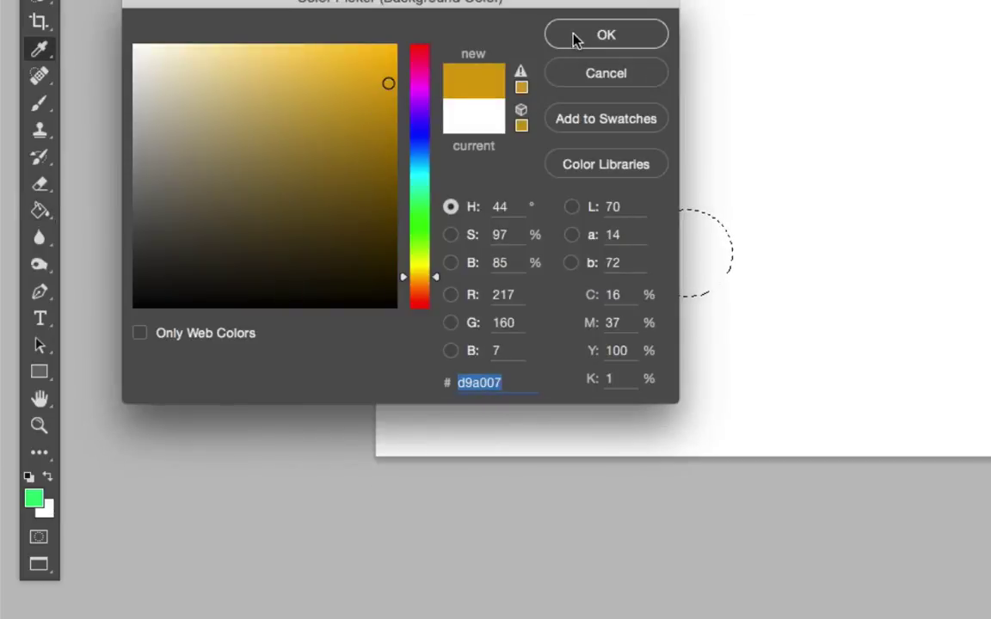
{"action": "left_click", "coordinate": [570, 38]}
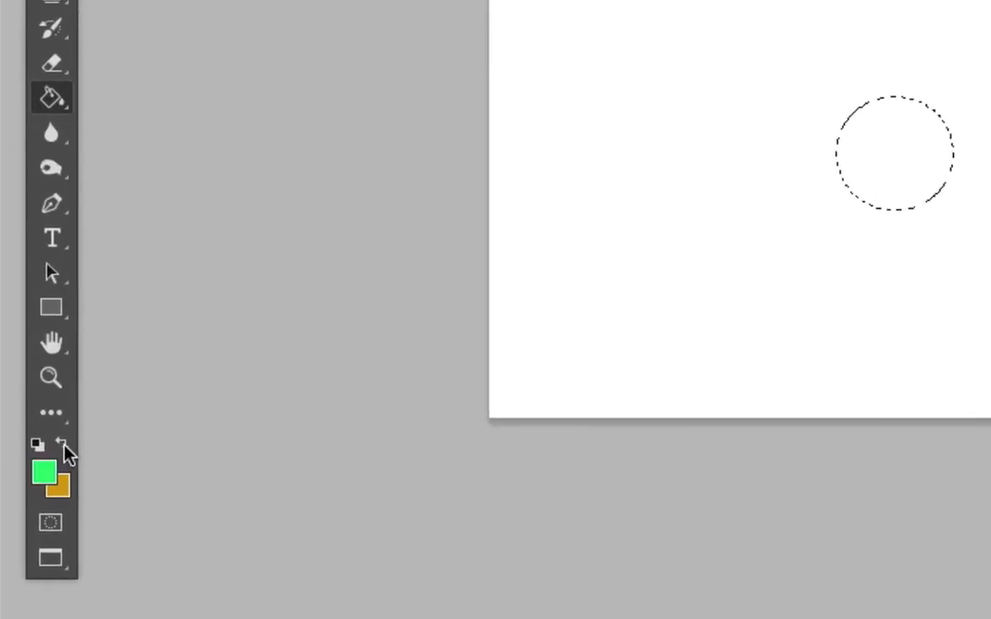
Swap the foreground and background colors, and reset both to the default black and white
{"action": "left_click", "coordinate": [64, 449]}
{"action": "left_click", "coordinate": [64, 447]}
{"action": "left_click", "coordinate": [66, 445]}
{"action": "left_click", "coordinate": [64, 445]}
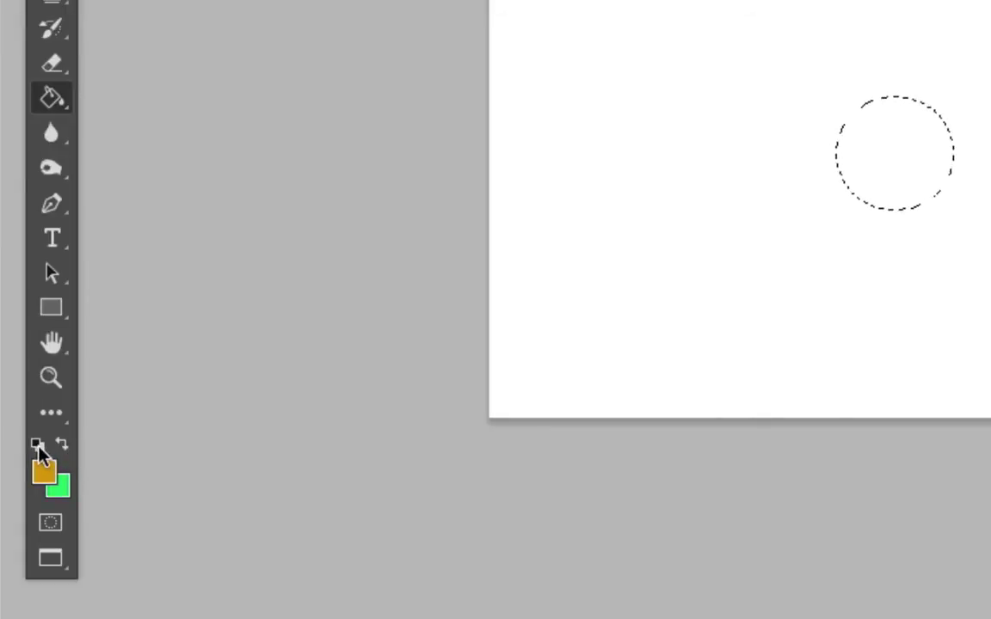
{"action": "left_click", "coordinate": [36, 444]}
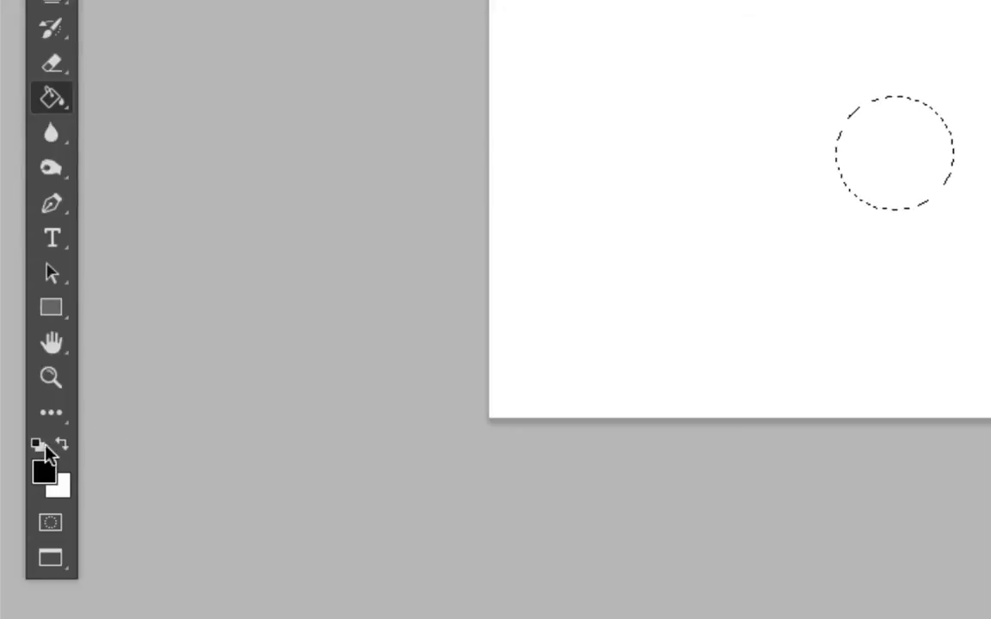
Set the foreground color to red and fill the circular selection with it
{"action": "left_click", "coordinate": [52, 473]}
{"action": "left_click_drag", "start_coordinate": [258, 249], "coordinate": [295, 188]}
{"action": "left_click", "coordinate": [434, 181]}
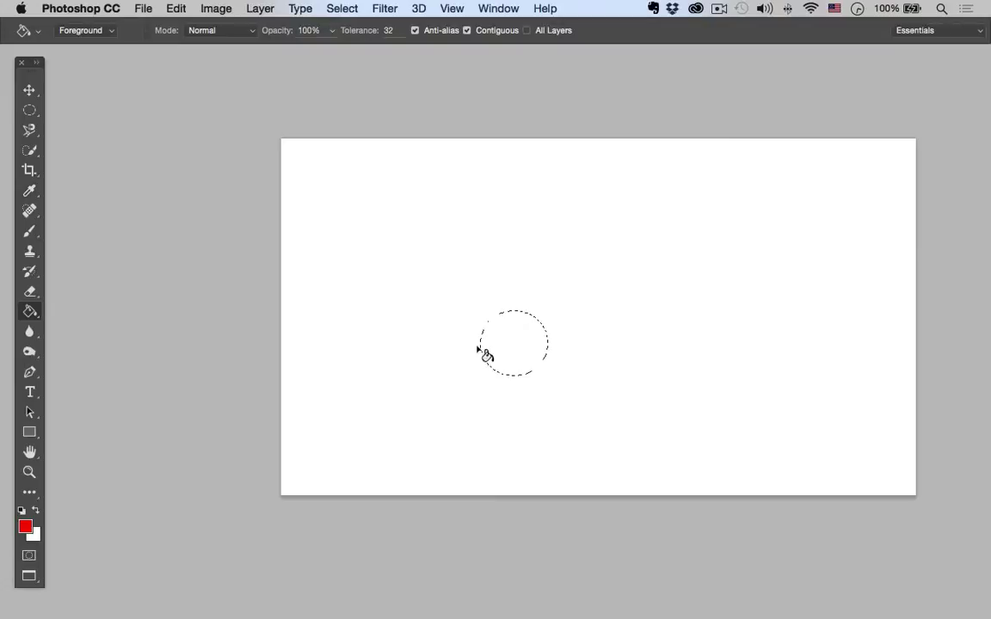
{"action": "left_click", "coordinate": [525, 345]}
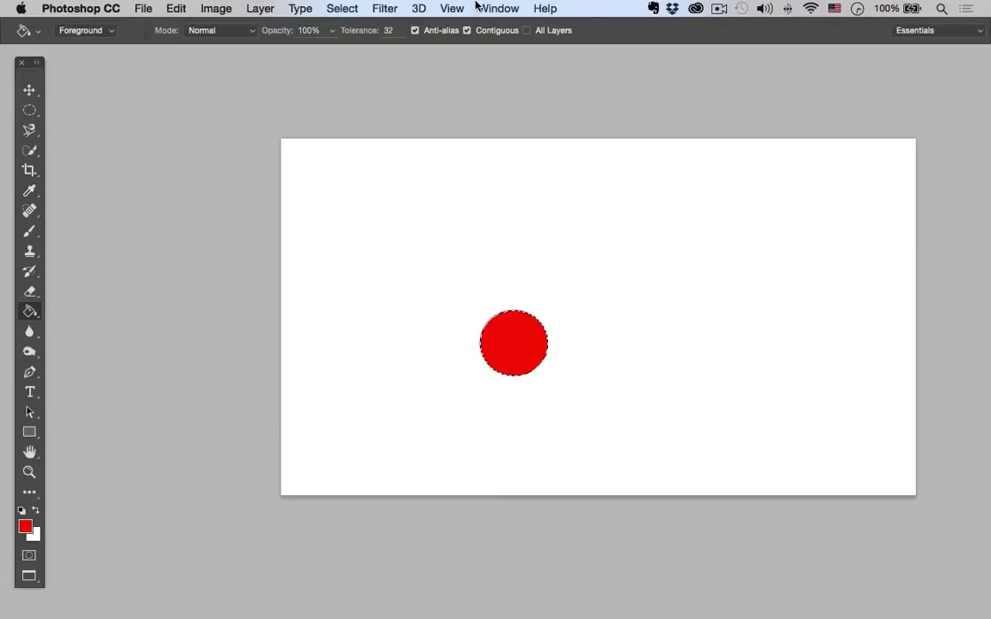
Show the Layers panel again and place it right beside the toolbox
{"action": "left_click", "coordinate": [501, 8]}
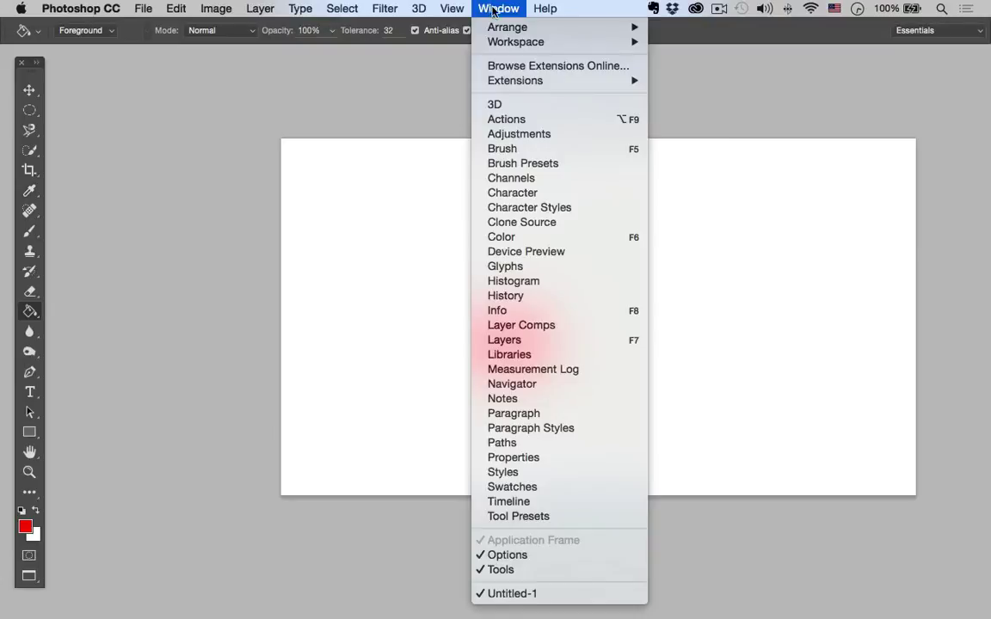
{"action": "left_click", "coordinate": [512, 341]}
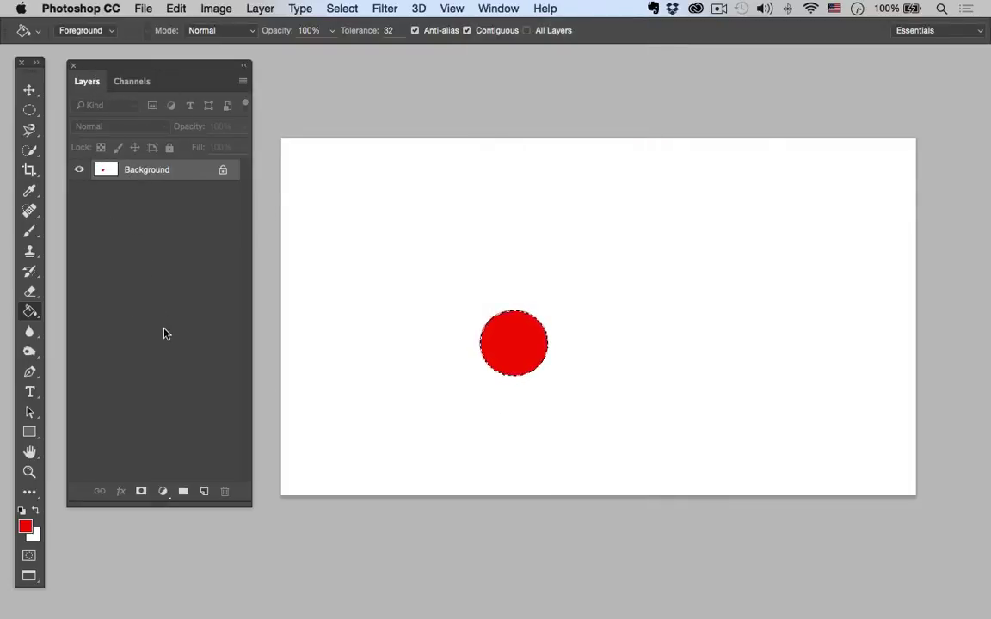
{"action": "left_click_drag", "start_coordinate": [126, 69], "coordinate": [116, 69]}
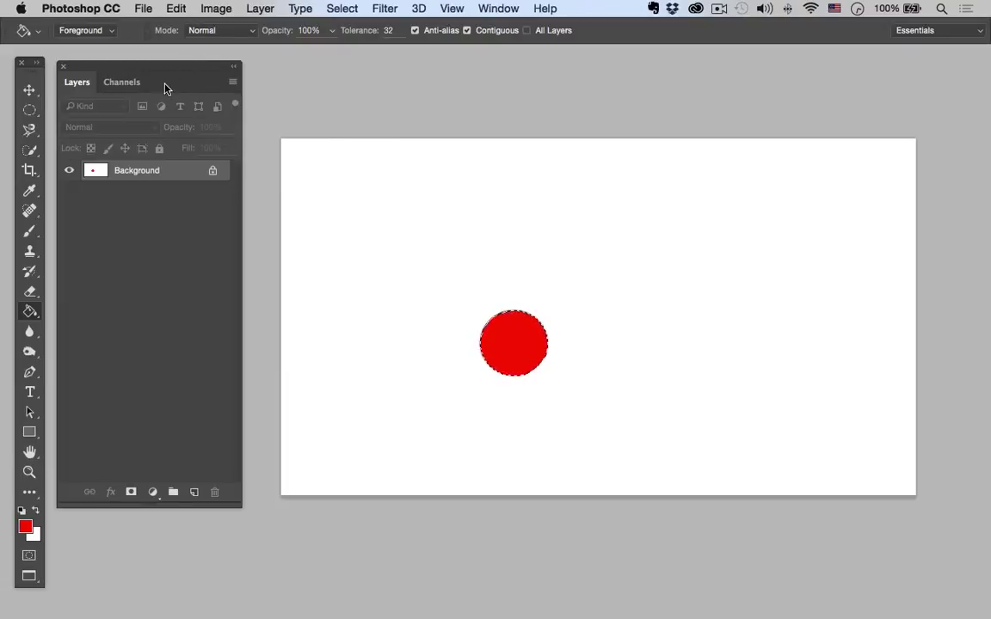
Move the Layers panel slightly away from the toolbox, and compare the options of the Move, Brush and Paint Bucket tools
{"action": "left_click_drag", "start_coordinate": [138, 64], "coordinate": [150, 69]}
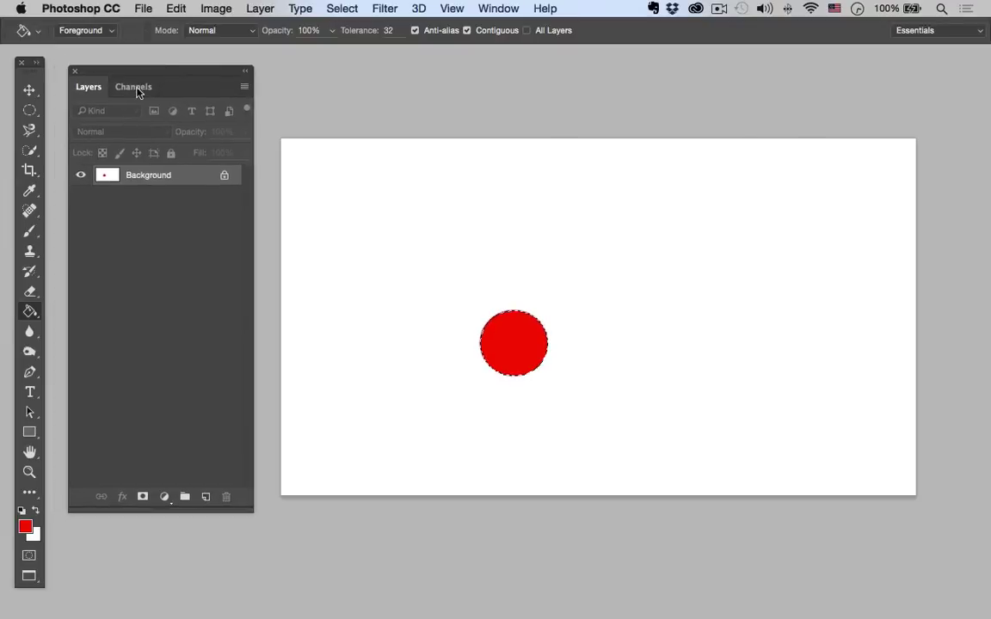
{"action": "left_click", "coordinate": [29, 91]}
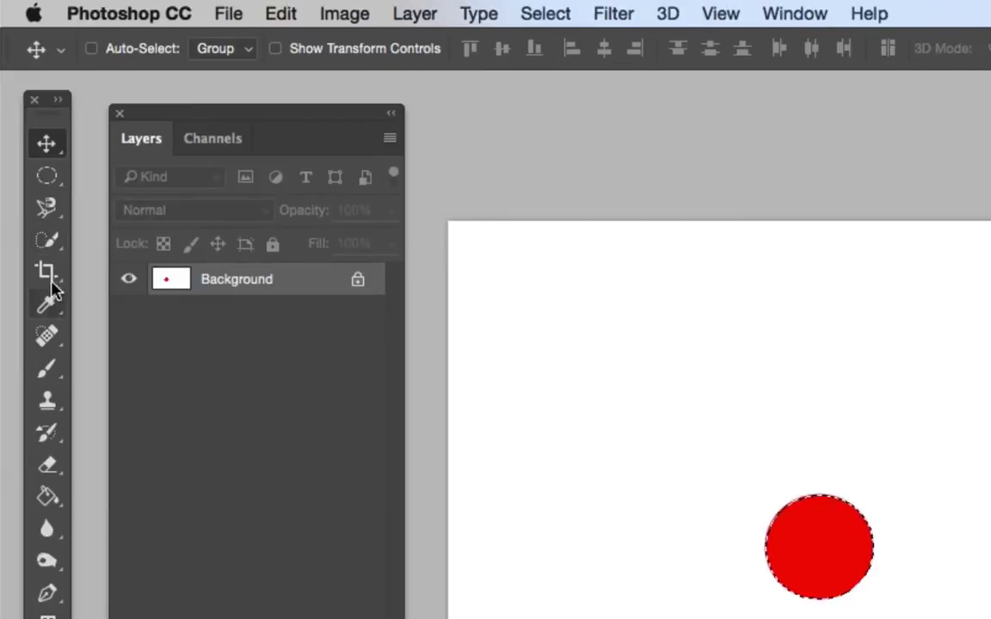
{"action": "left_click", "coordinate": [50, 372]}
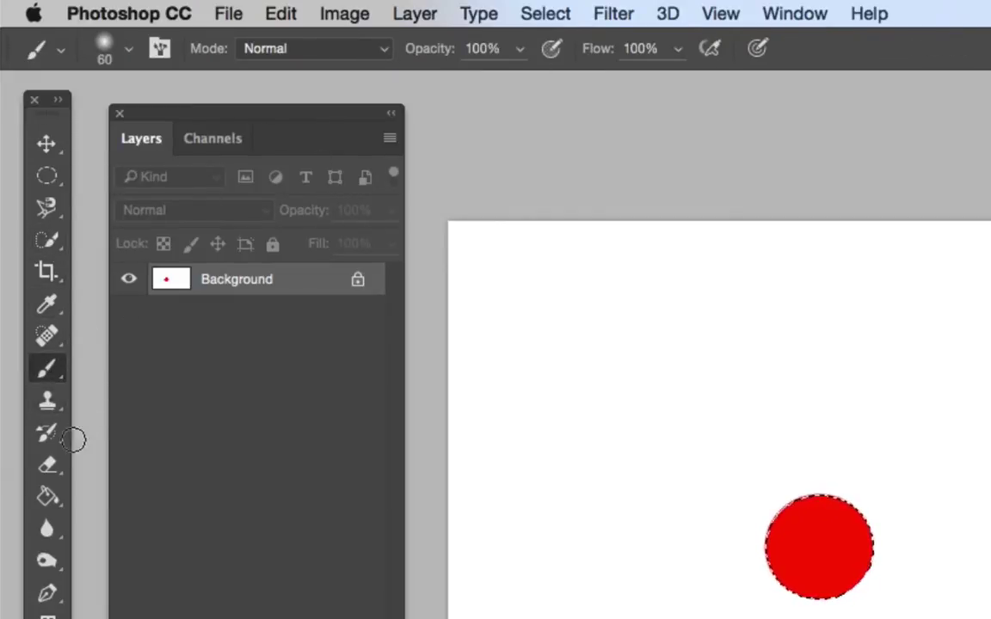
{"action": "left_click", "coordinate": [47, 501]}
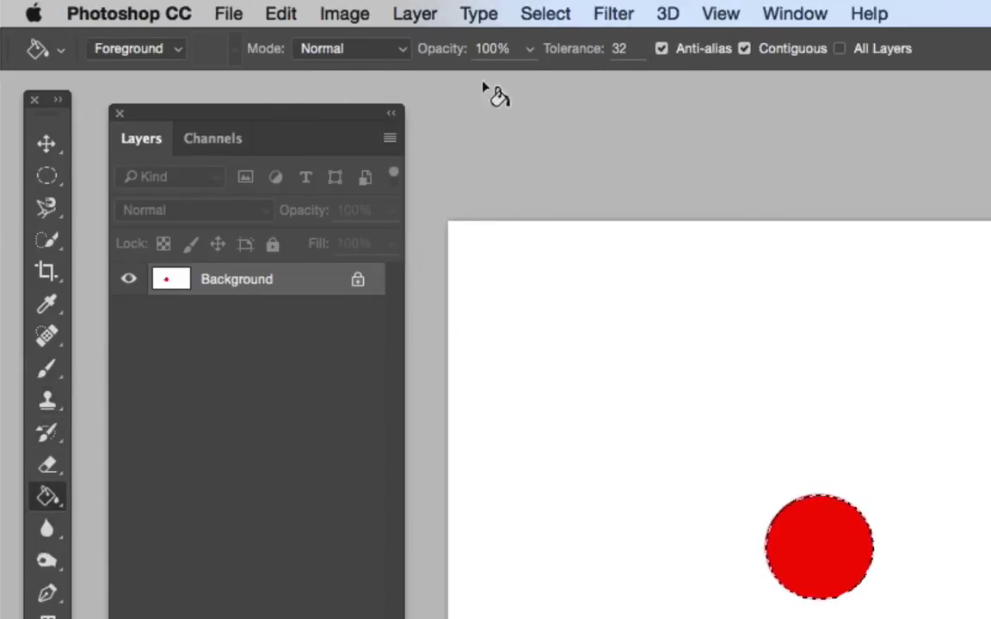
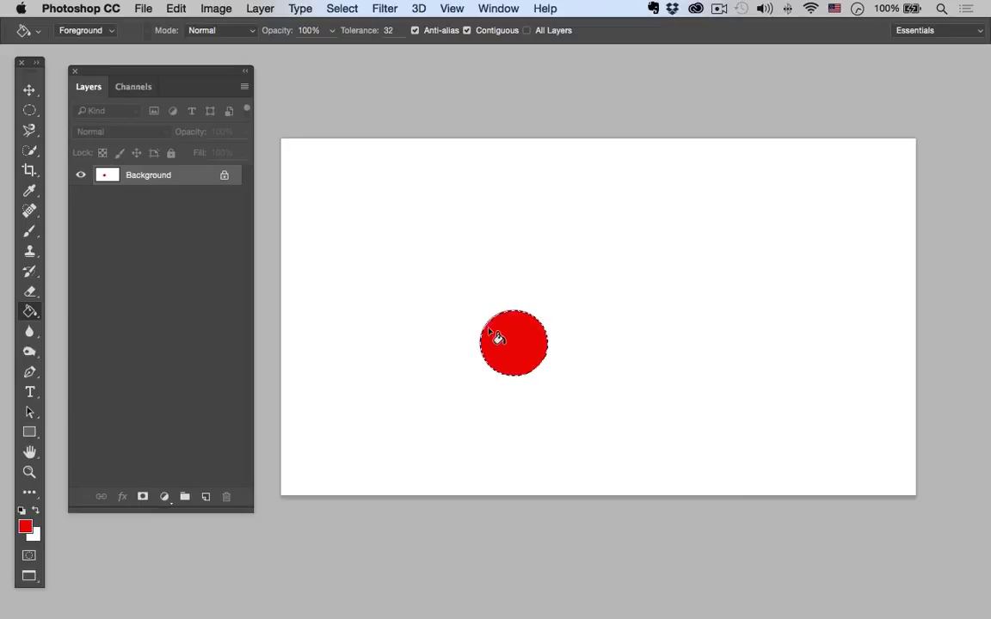
Deselect the circular selection, and zoom the canvas view in and out around the red circle
{"action": "key", "text": "super+d"}
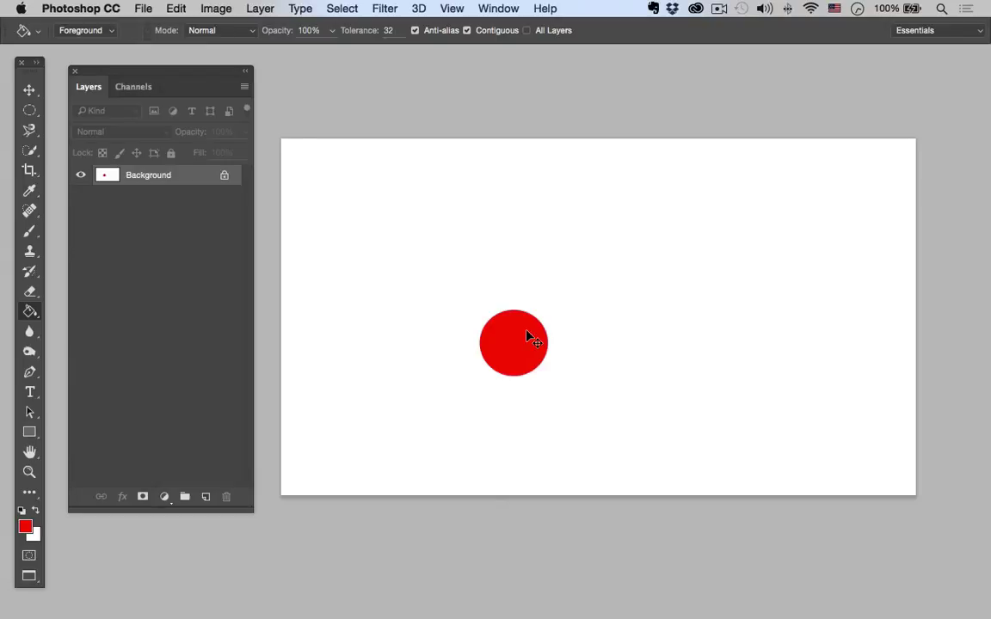
{"action": "key", "text": "super+equal"}
{"action": "key", "text": "super+equal"}
{"action": "key", "text": "super+equal"}
{"action": "key", "text": "super+equal"}
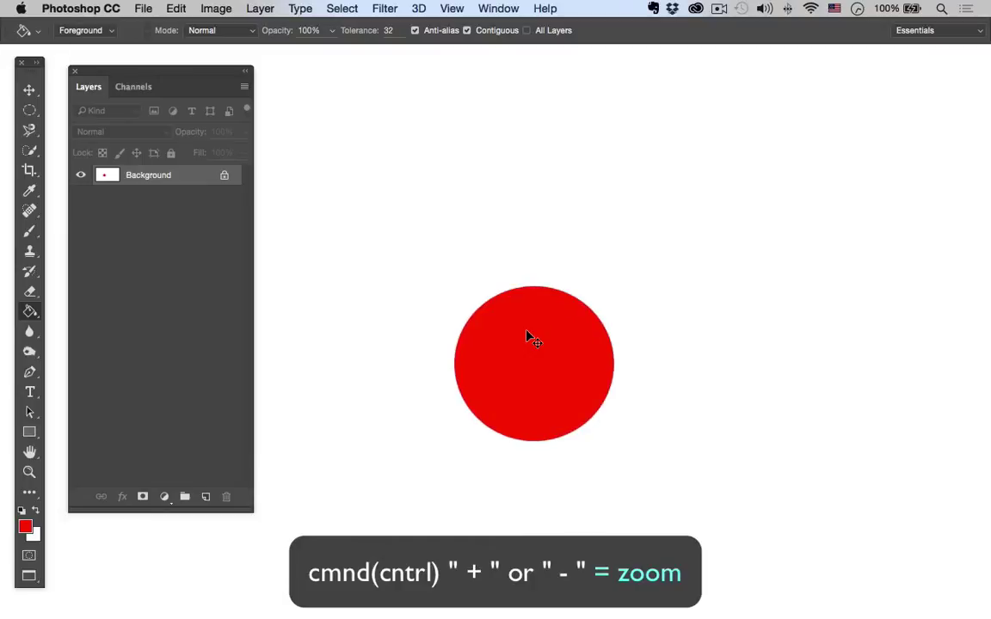
{"action": "key", "text": "super+minus"}
{"action": "key", "text": "super+minus"}
{"action": "key", "text": "super+minus"}
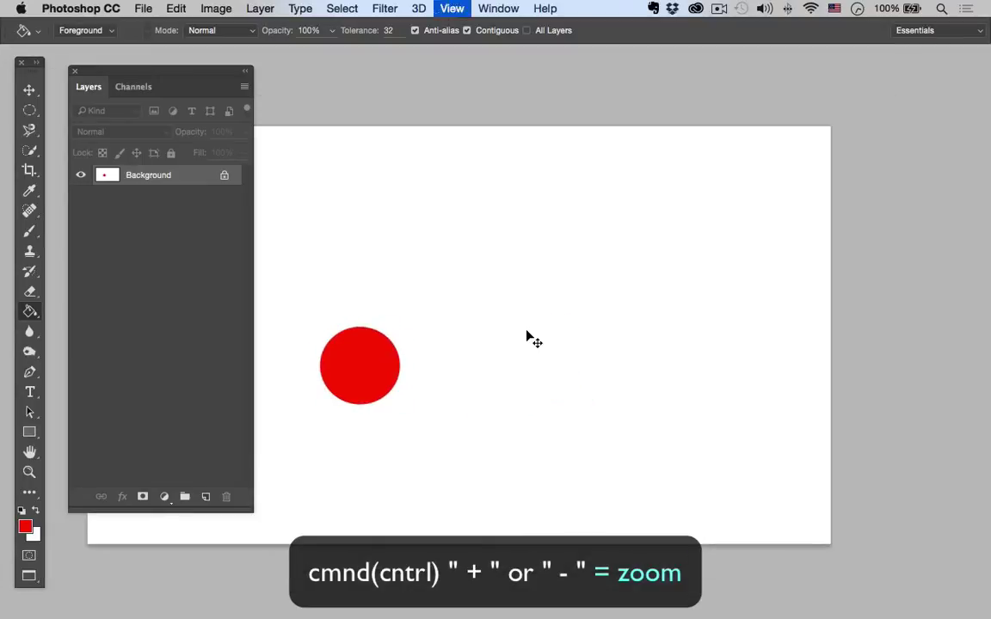
{"action": "key", "text": "super+equal"}
{"action": "key", "text": "super+equal"}
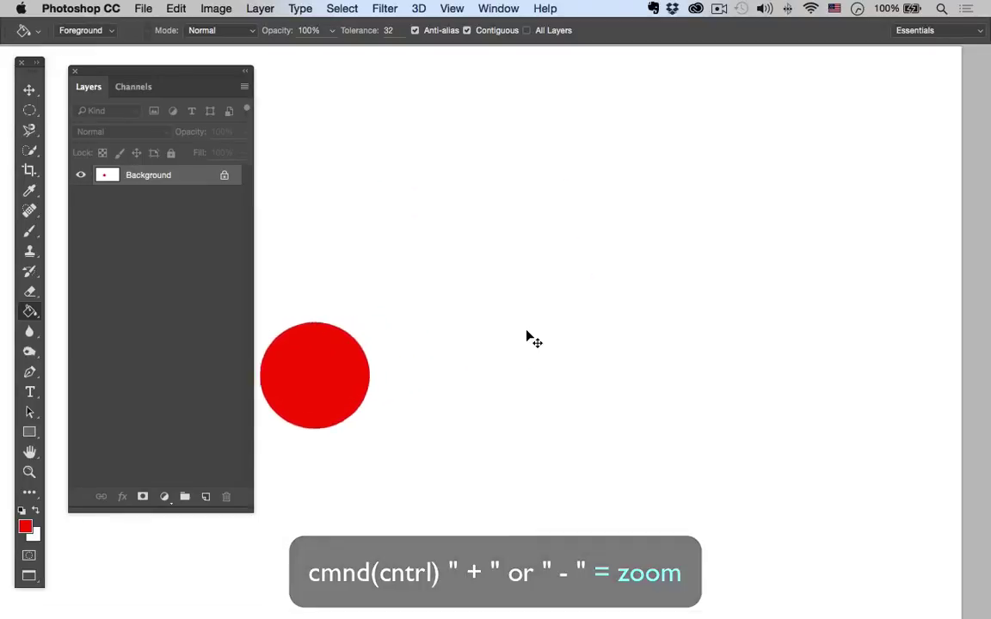
{"action": "key", "text": "super+minus"}
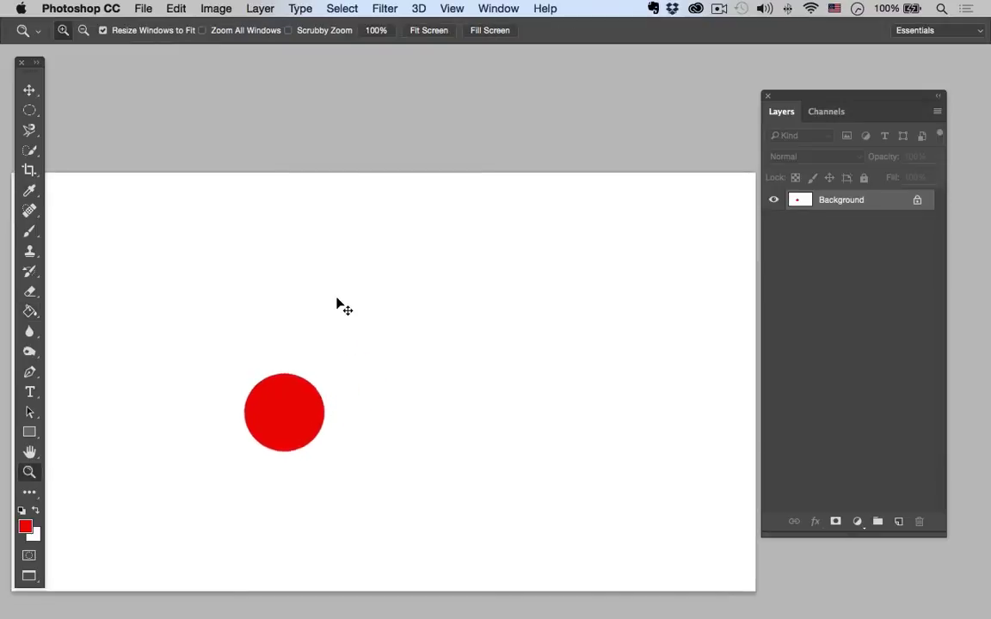
Pan around the red circle in a zoomed-in view, and fit the whole canvas on screen
{"action": "key", "text": "ctrl+plus"}
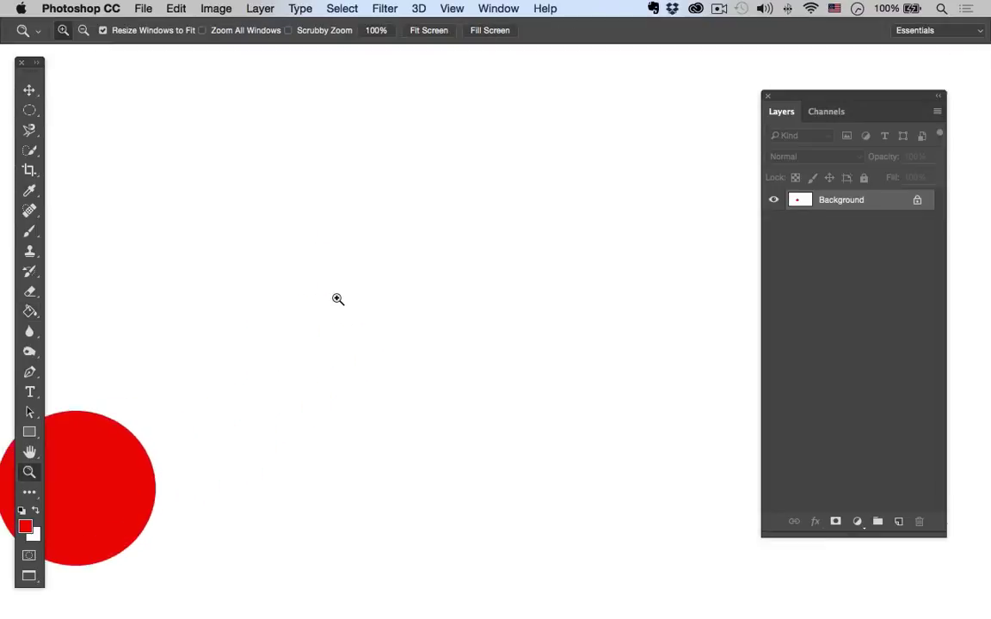
{"action": "key", "text": "space"}
{"action": "left_click_drag", "start_coordinate": [302, 446], "coordinate": [475, 376]}
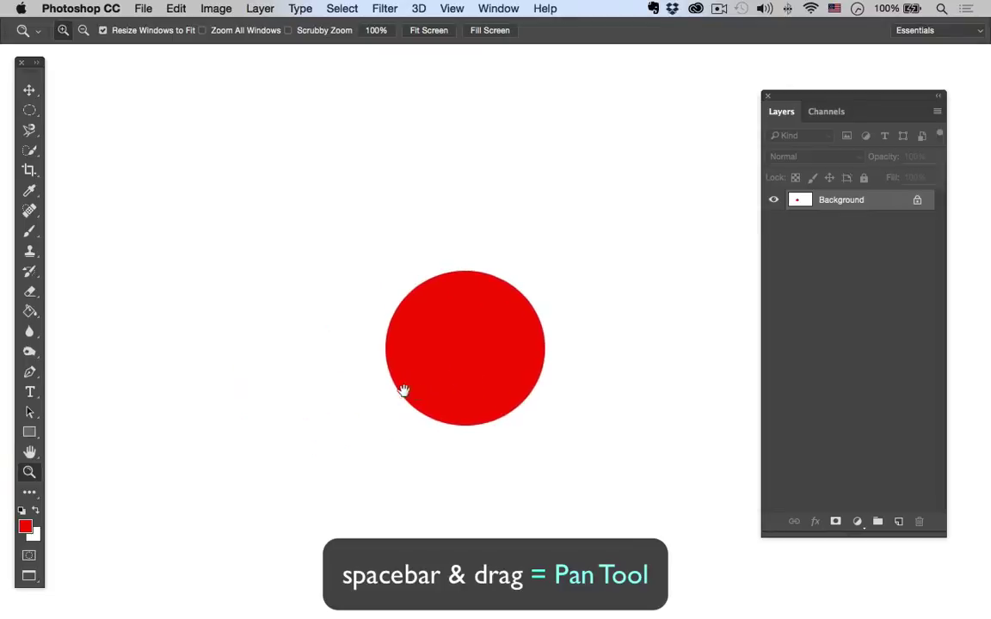
{"action": "left_click_drag", "start_coordinate": [403, 394], "coordinate": [347, 434]}
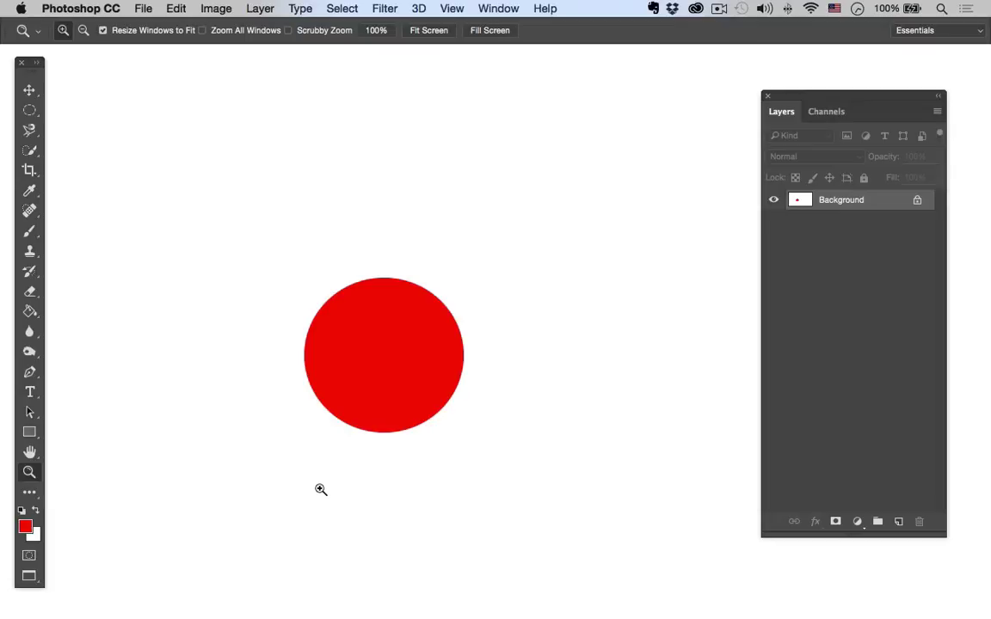
{"action": "key", "text": "super+0"}
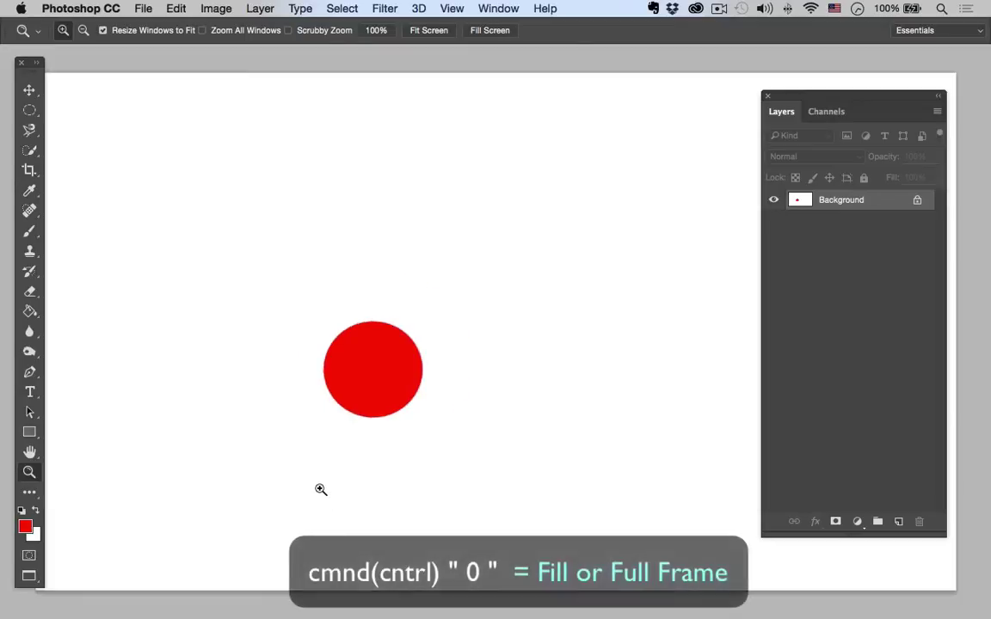
{"action": "key", "text": "super+0"}
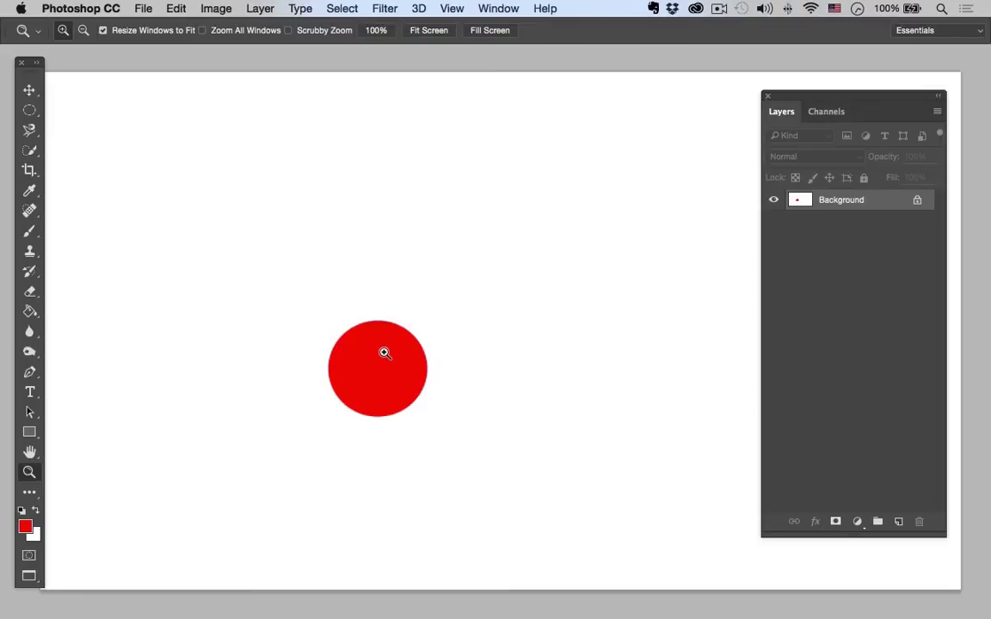
Hide all interface panels and examine the red circle up close, returning to the full canvas view
{"action": "key", "text": "Tab"}
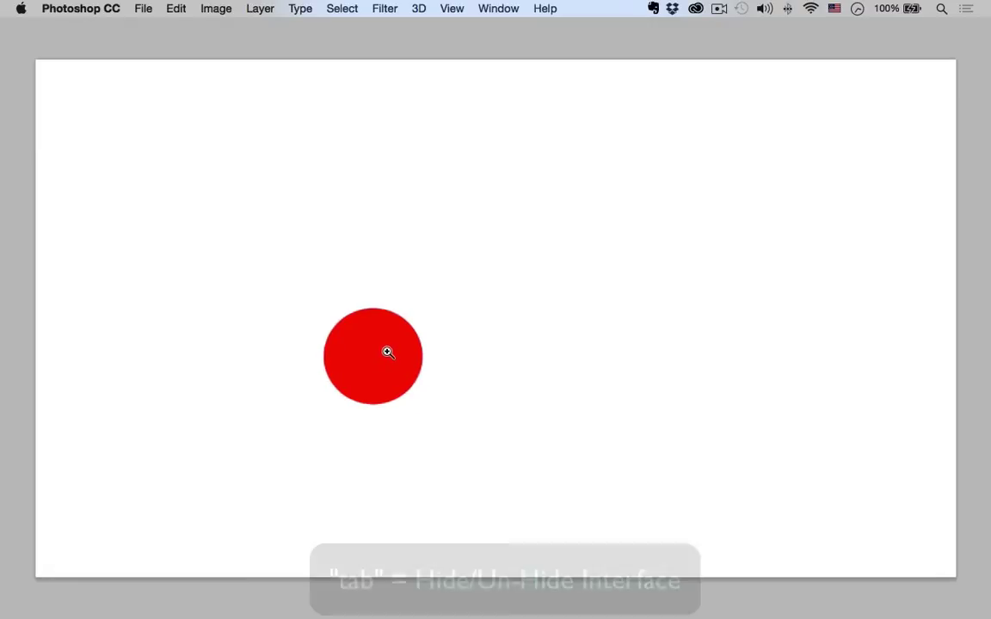
{"action": "mouse_move", "coordinate": [358, 337]}
{"action": "left_mouse_down"}
{"action": "mouse_move", "coordinate": [282, 330]}
{"action": "mouse_move", "coordinate": [394, 365]}
{"action": "mouse_move", "coordinate": [356, 323]}
{"action": "mouse_move", "coordinate": [352, 334]}
{"action": "left_mouse_up"}
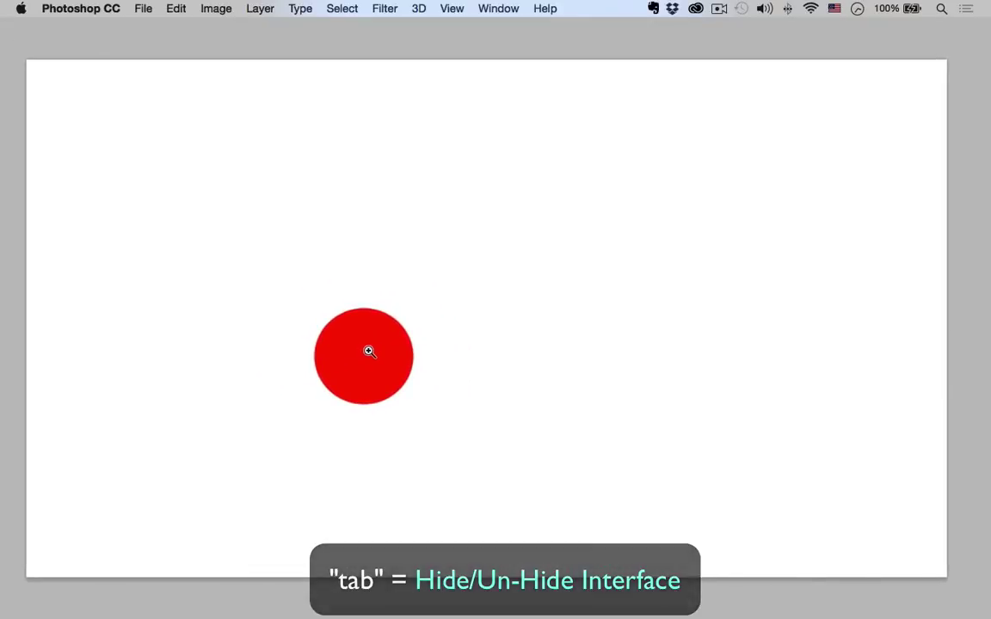
{"action": "key", "text": "super+0"}
{"action": "key", "text": "super+1"}
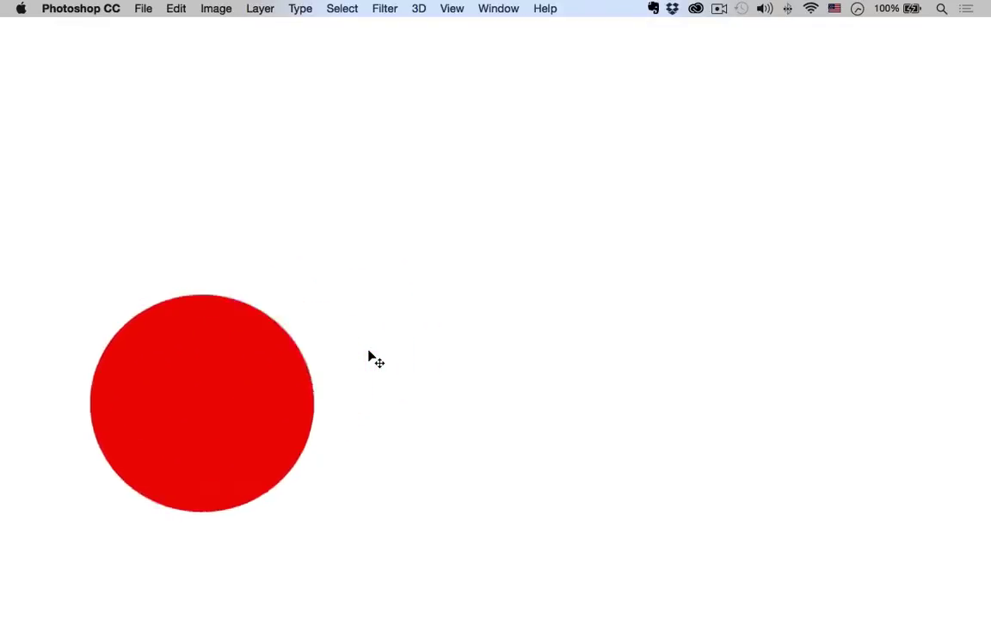
{"action": "left_click_drag", "start_coordinate": [254, 404], "coordinate": [564, 381]}
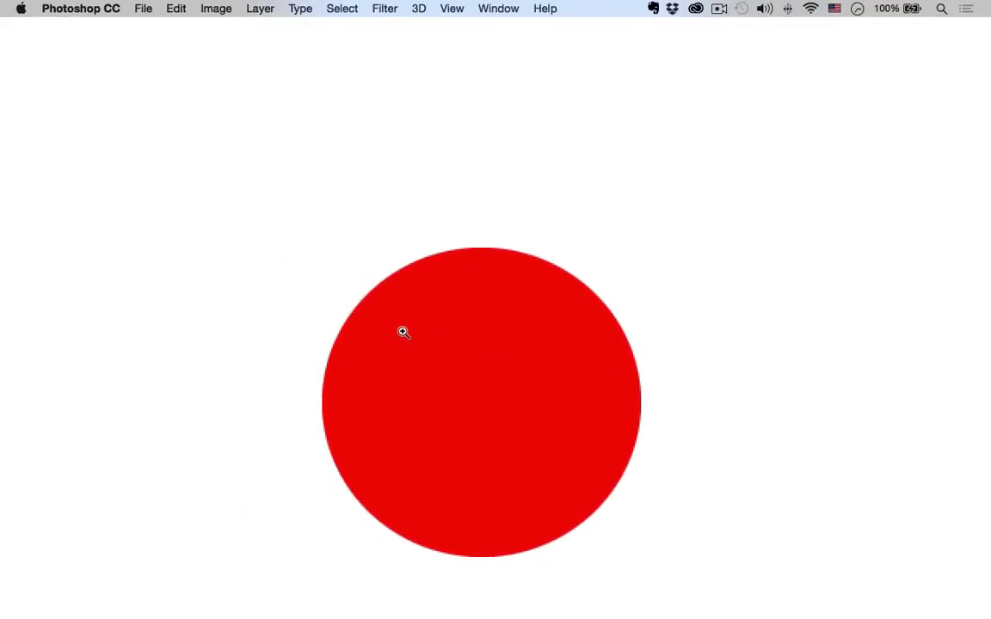
{"action": "left_click_drag", "start_coordinate": [380, 315], "coordinate": [341, 301]}
{"action": "key", "text": "z"}
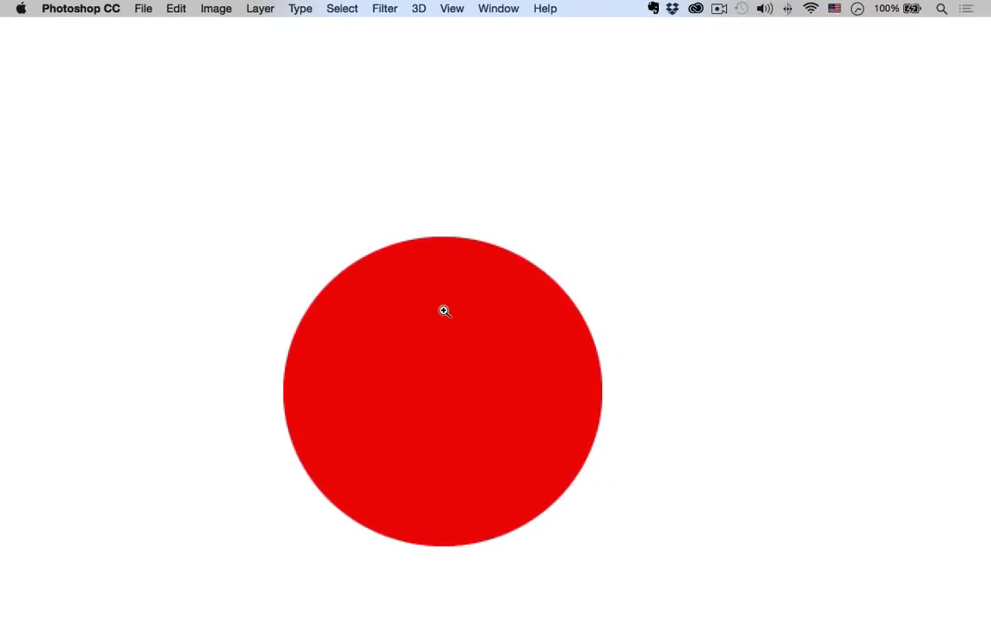
{"action": "key", "text": "super+0"}
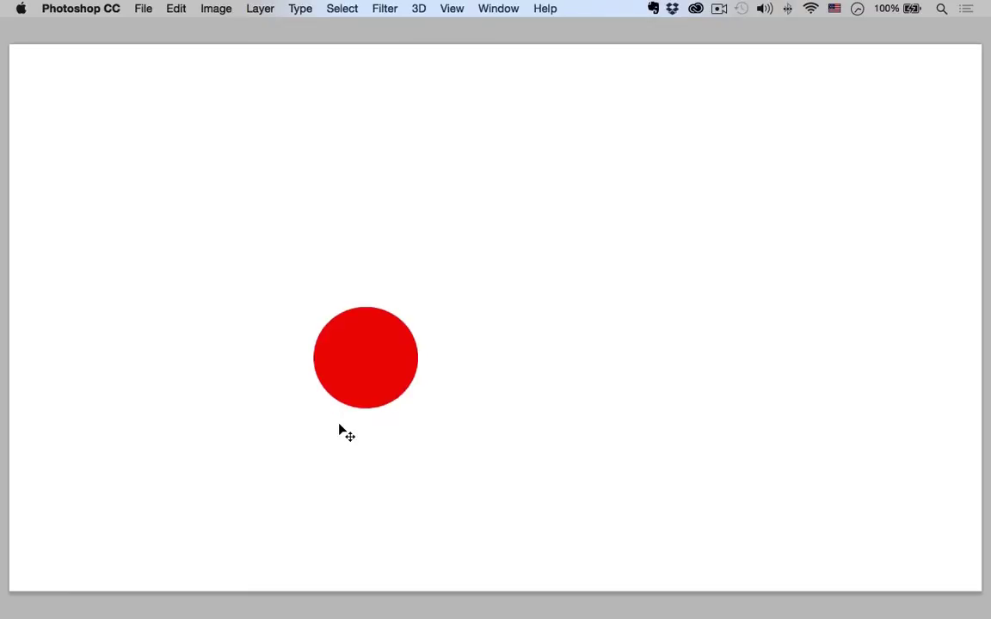
Zoom out to see the whole canvas with space around it, and show the interface panels again
{"action": "key", "text": "super+minus"}
{"action": "key", "text": "super+minus"}
{"action": "key", "text": "super+equal"}
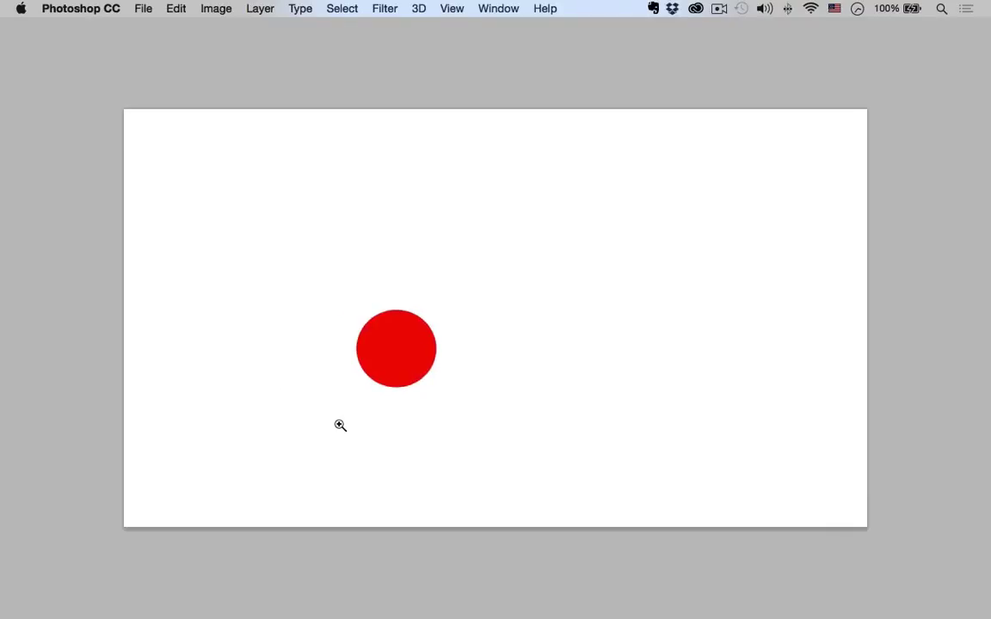
{"action": "left_click_drag", "start_coordinate": [439, 382], "coordinate": [482, 389]}
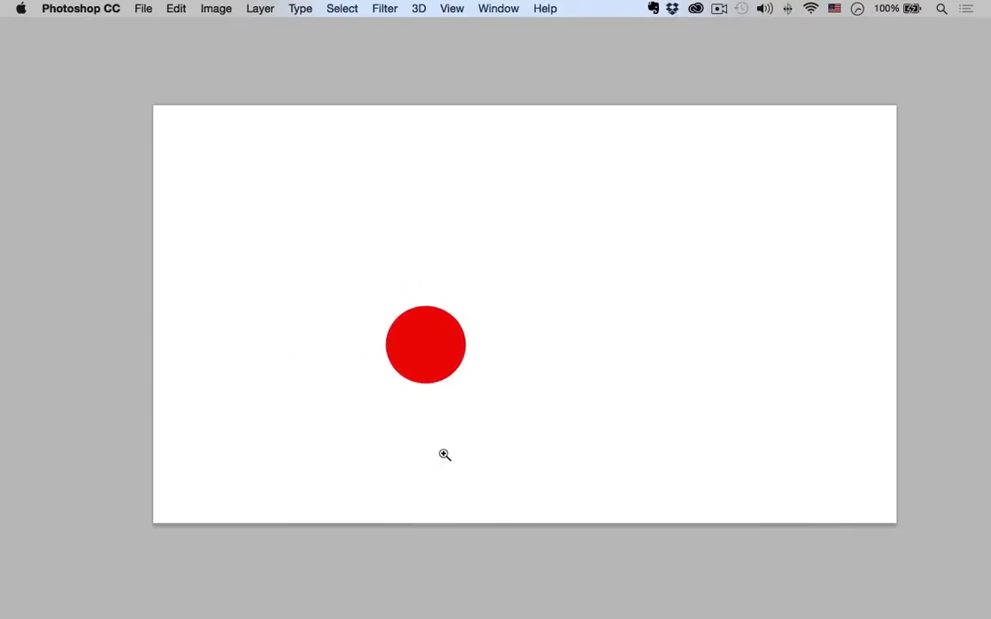
{"action": "key", "text": "Tab"}
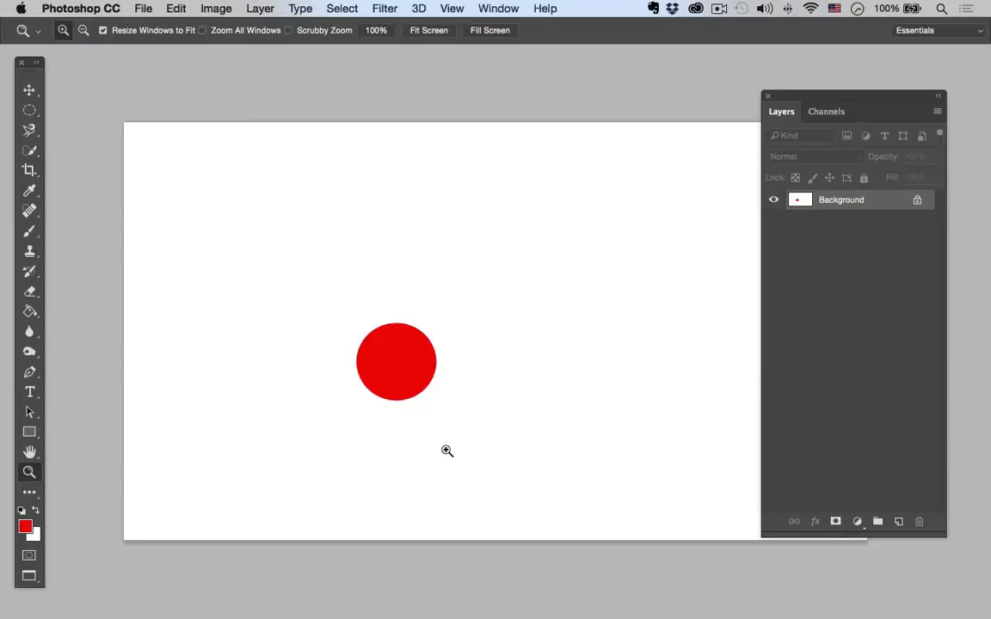
{"action": "key", "text": "Tab"}
{"action": "key", "text": "Tab"}
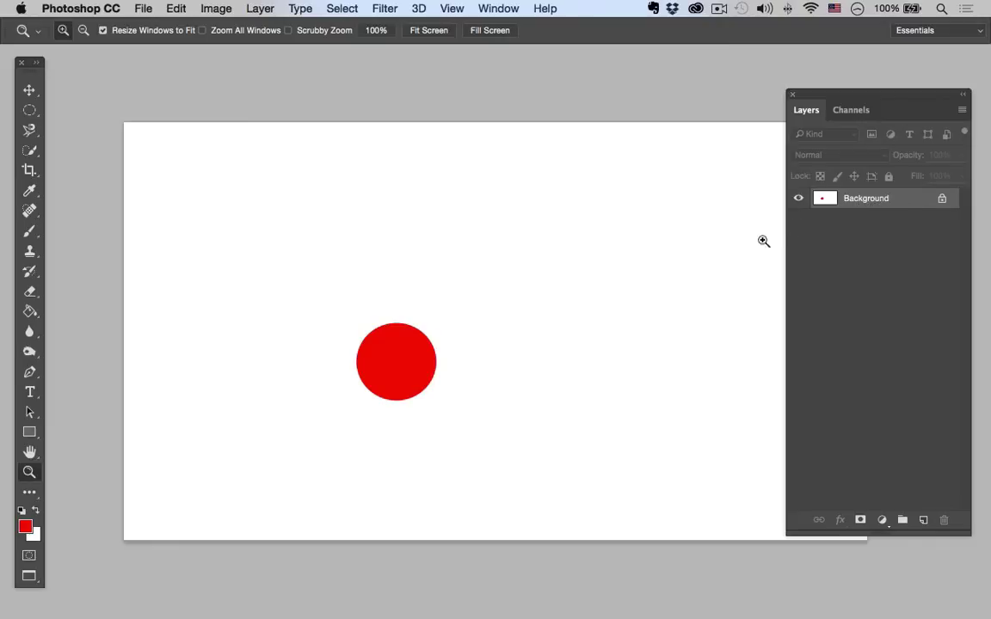
Convert the locked Background into a regular layer and clear the red circle from it
{"action": "double_click", "coordinate": [858, 200]}
{"action": "left_click", "coordinate": [628, 269]}
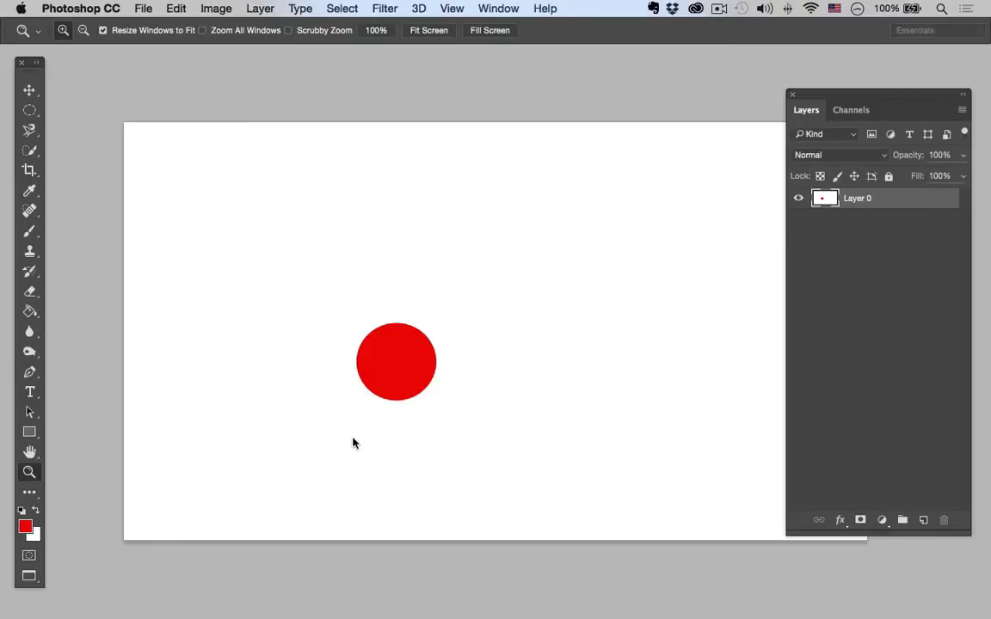
{"action": "key", "text": "Delete"}
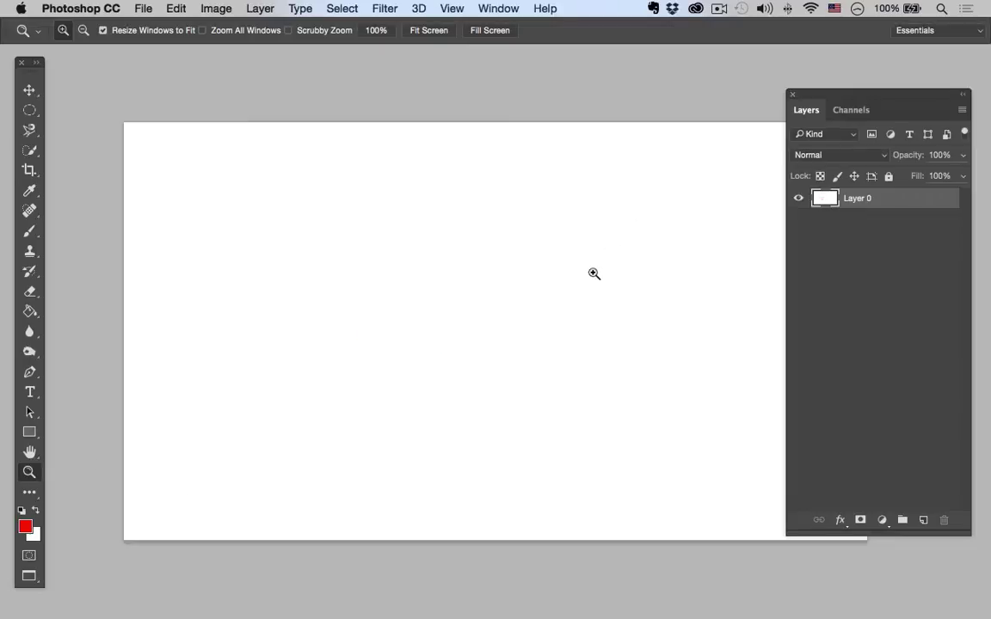
Draw a wide selection with the Rectangular Marquee tool near the canvas's upper-left corner
{"action": "left_click_drag", "start_coordinate": [476, 341], "coordinate": [425, 336]}
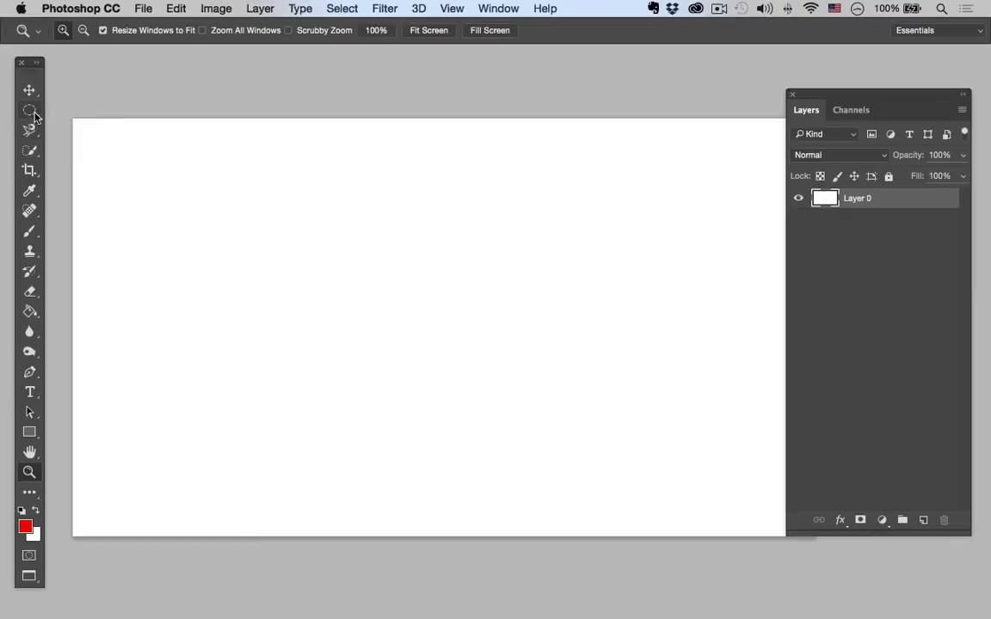
{"action": "left_click_drag", "start_coordinate": [32, 112], "coordinate": [78, 98]}
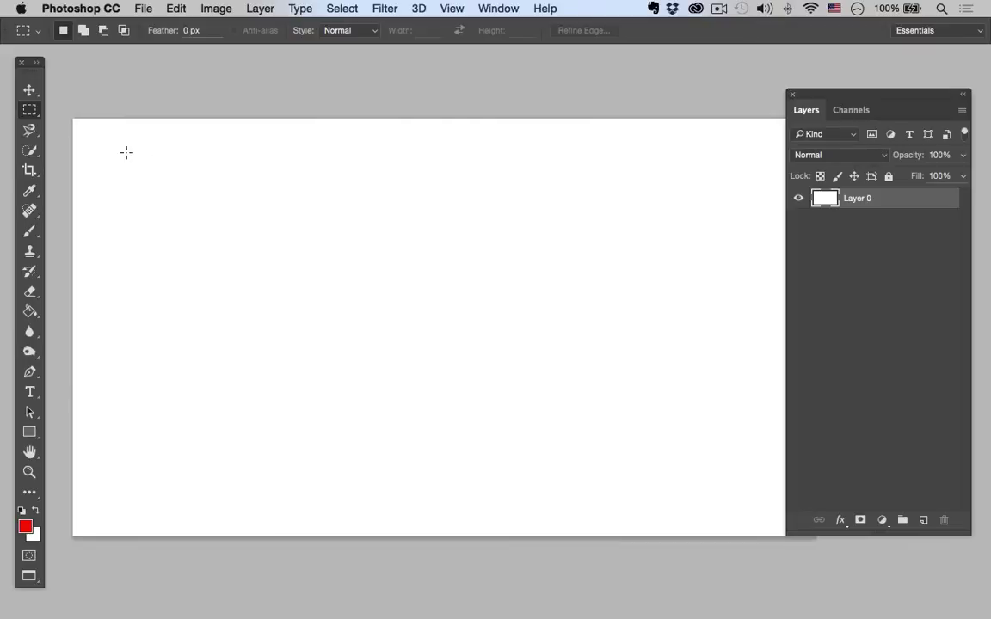
{"action": "left_click_drag", "start_coordinate": [106, 149], "coordinate": [269, 236]}
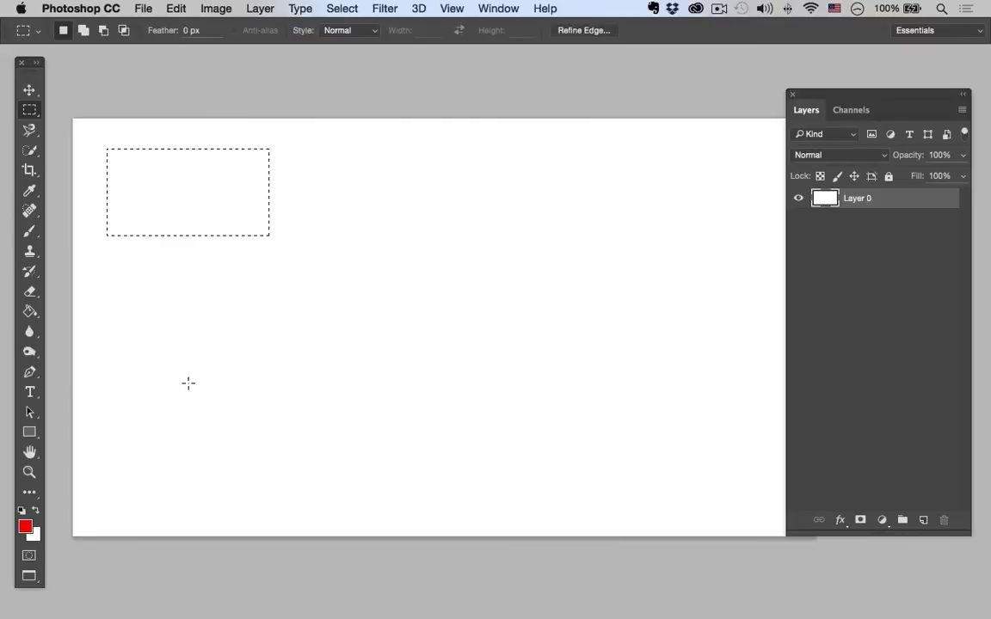
Fill the rectangular selection with blue as the new foreground color, and deselect it
{"action": "left_click", "coordinate": [30, 312]}
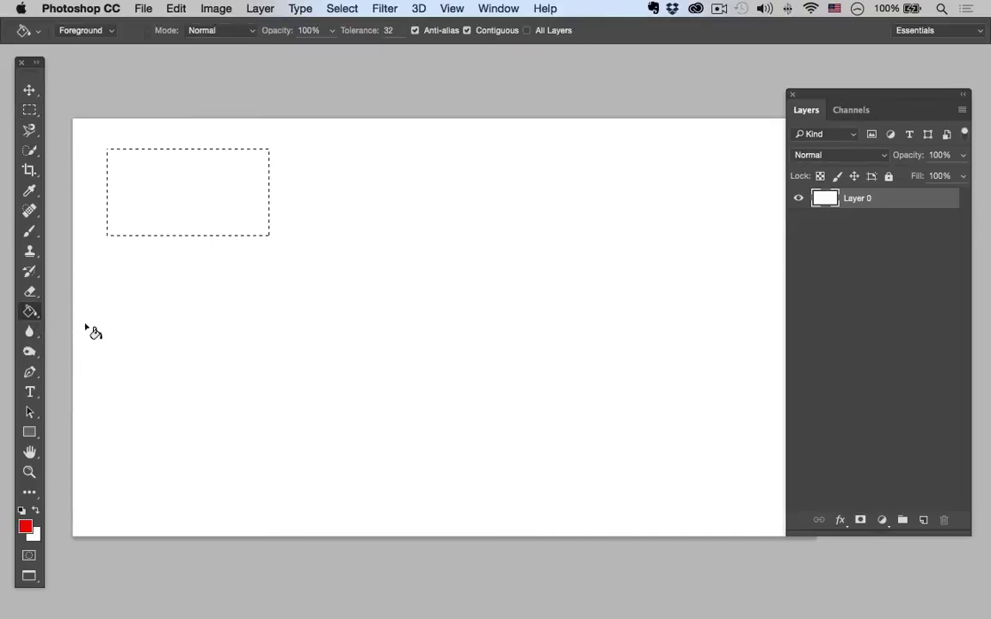
{"action": "left_click", "coordinate": [25, 526]}
{"action": "left_click_drag", "start_coordinate": [323, 327], "coordinate": [320, 259]}
{"action": "left_click", "coordinate": [447, 182]}
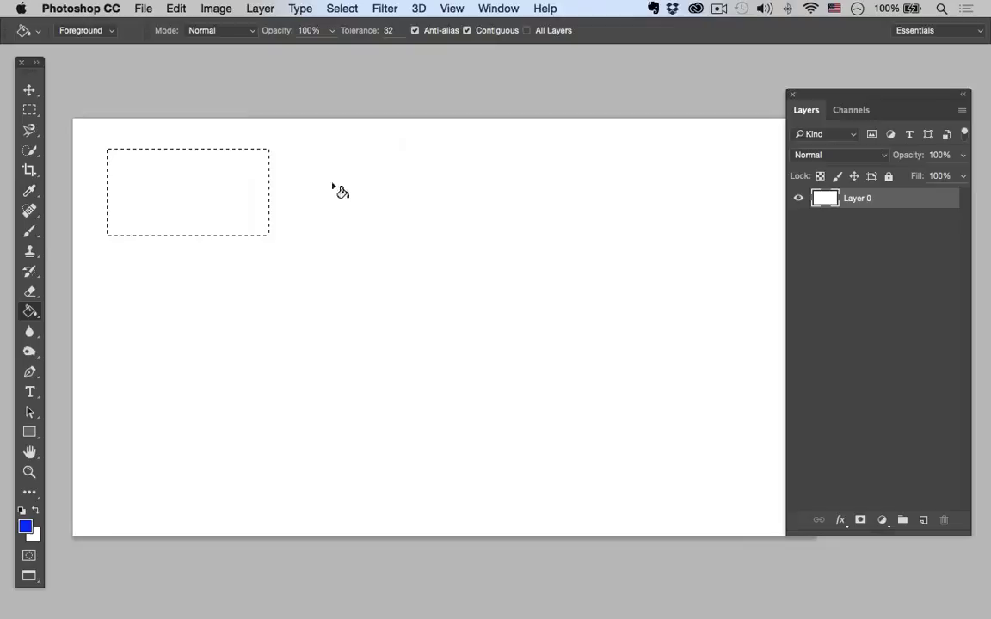
{"action": "left_click", "coordinate": [199, 188]}
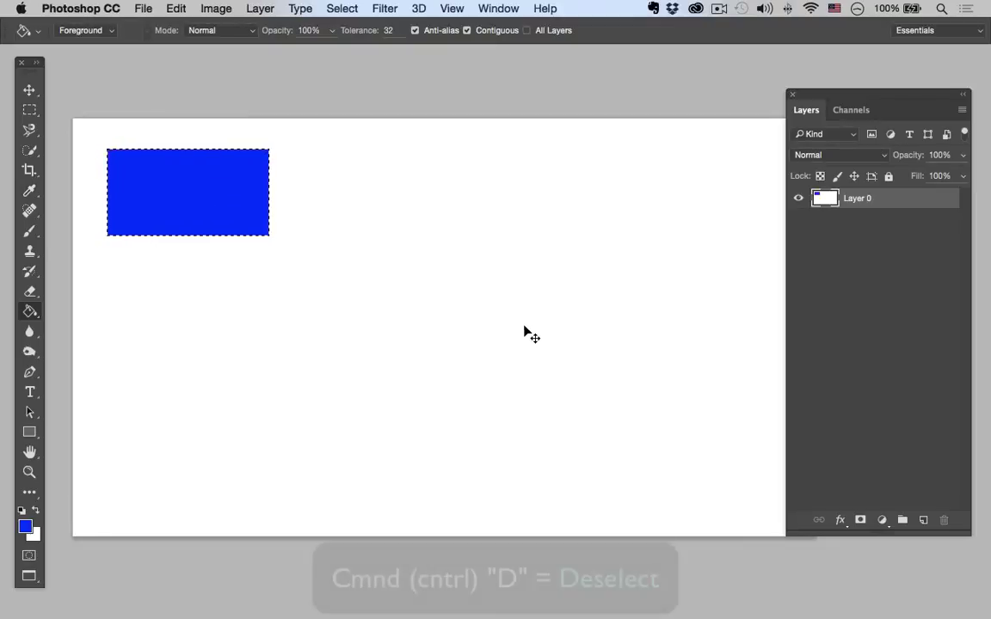
{"action": "key", "text": "super+d"}
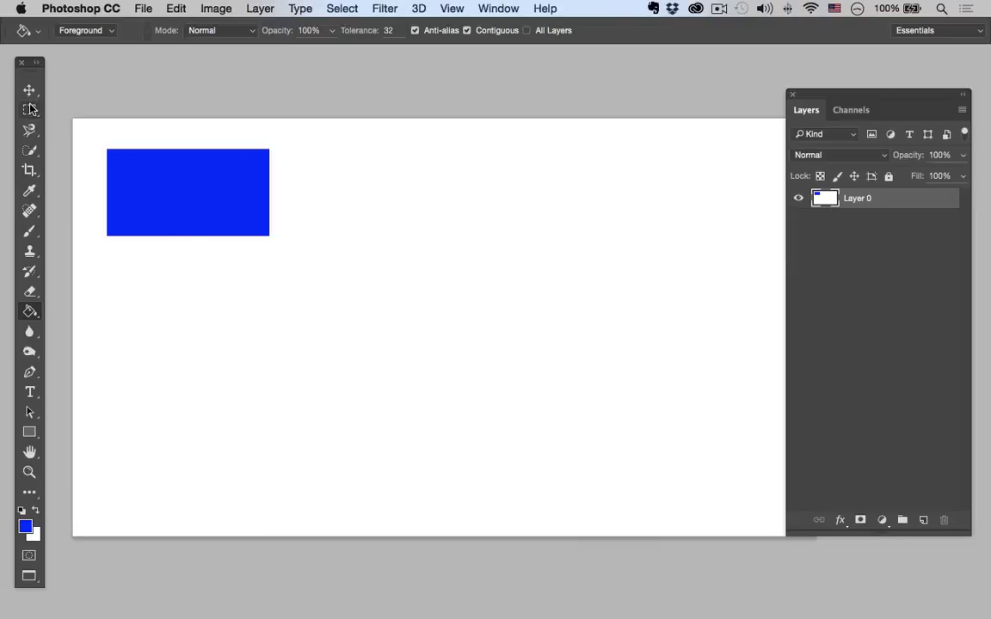
Draw a second, nearly square selection with the Rectangular Marquee tool near the canvas's lower-right corner
{"action": "left_click_drag", "start_coordinate": [30, 112], "coordinate": [77, 107]}
{"action": "left_click_drag", "start_coordinate": [668, 425], "coordinate": [778, 518]}
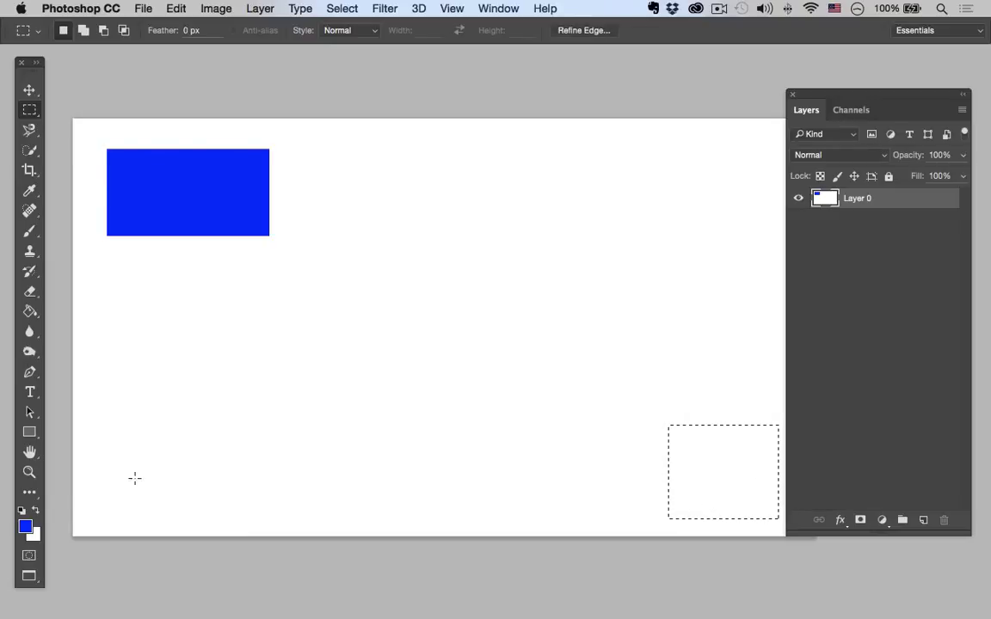
Set the foreground color to yellow, fill the nearly square selection with the Paint Bucket tool, and deselect it
{"action": "left_click", "coordinate": [24, 526]}
{"action": "left_click", "coordinate": [318, 355]}
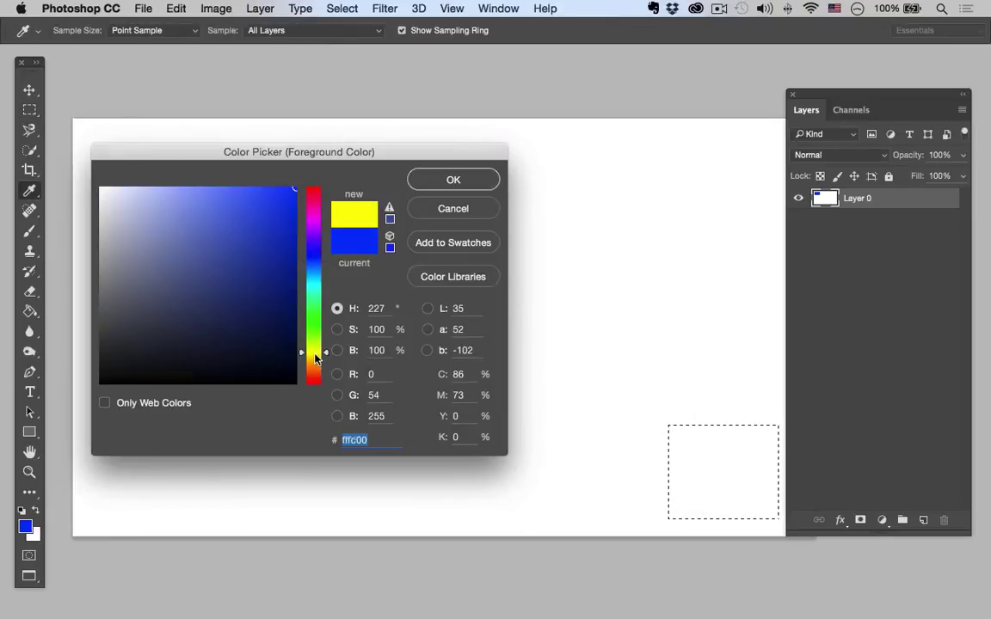
{"action": "left_click", "coordinate": [451, 180]}
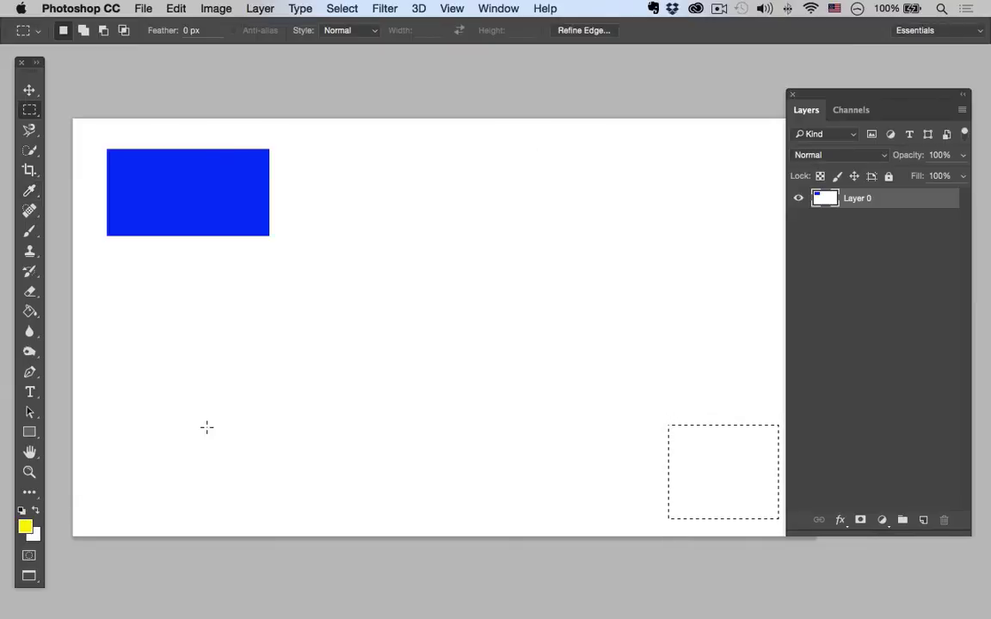
{"action": "left_click", "coordinate": [30, 314]}
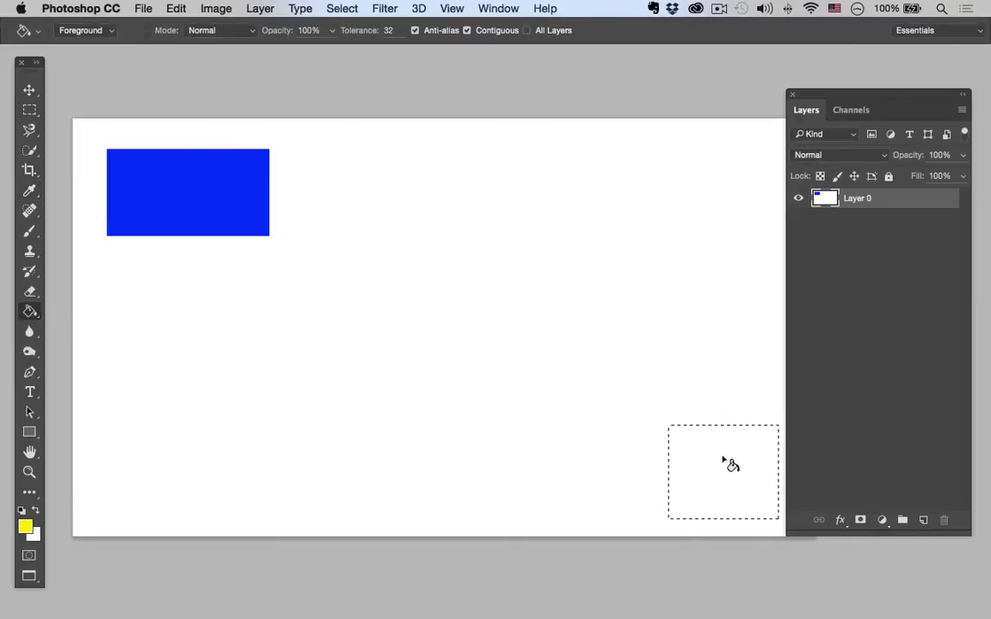
{"action": "left_click", "coordinate": [681, 447]}
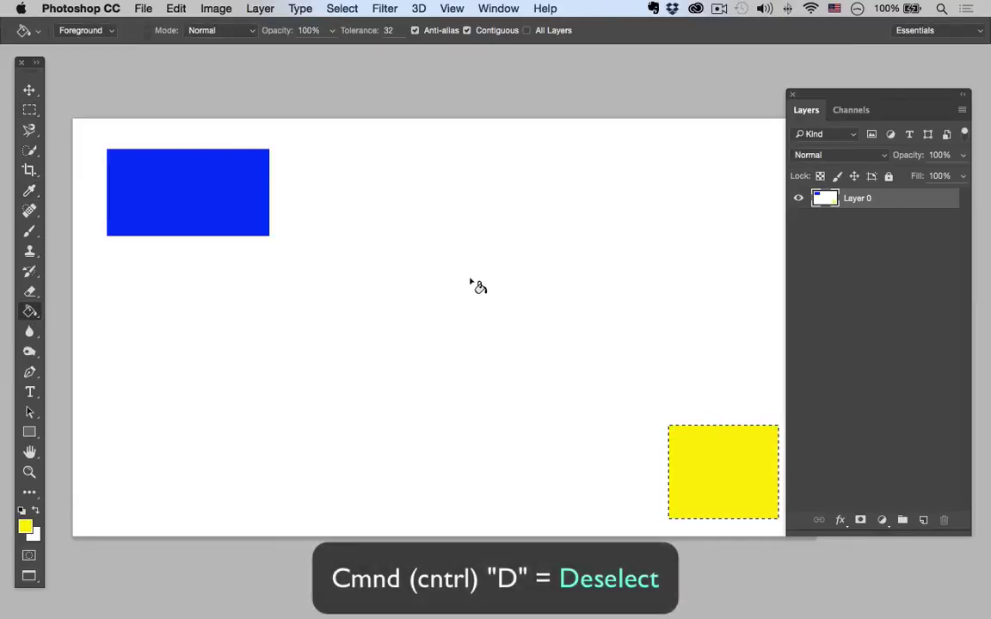
{"action": "key", "text": "super+d"}
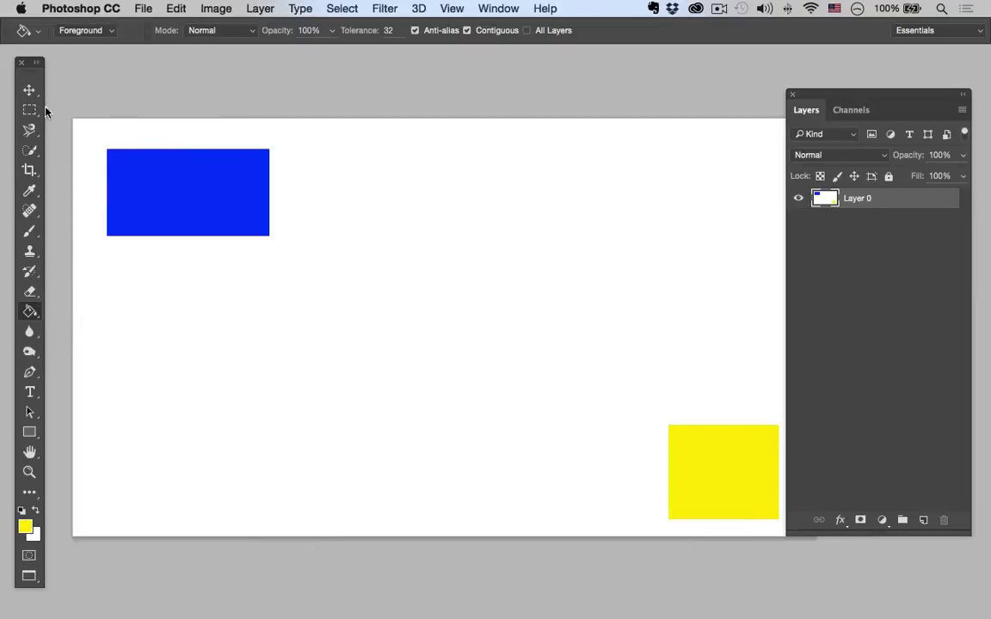
Draw a diagonal chain of small circular selections with the Elliptical Marquee tool between the blue rectangle and the yellow square
{"action": "left_click_drag", "start_coordinate": [30, 109], "coordinate": [74, 121]}
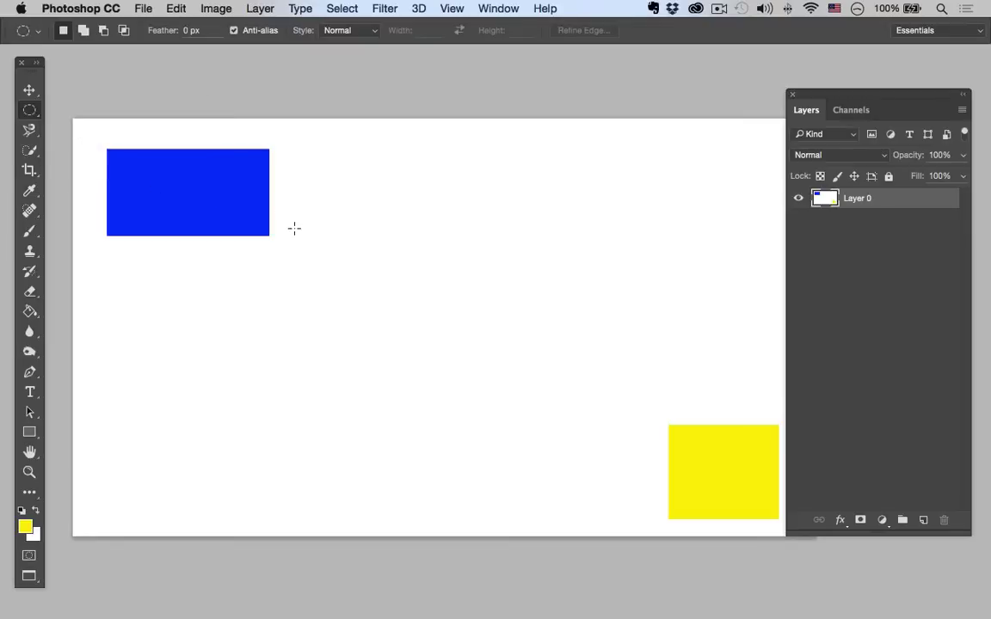
{"action": "left_click_drag", "start_coordinate": [282, 247], "coordinate": [315, 275]}
{"action": "key", "text": "shift"}
{"action": "left_click_drag", "start_coordinate": [284, 246], "coordinate": [335, 284]}
{"action": "left_click_drag", "start_coordinate": [350, 292], "coordinate": [487, 364]}
{"action": "mouse_move", "coordinate": [507, 369]}
{"action": "left_mouse_down"}
{"action": "mouse_move", "coordinate": [553, 399]}
{"action": "mouse_move", "coordinate": [648, 435]}
{"action": "left_mouse_up"}
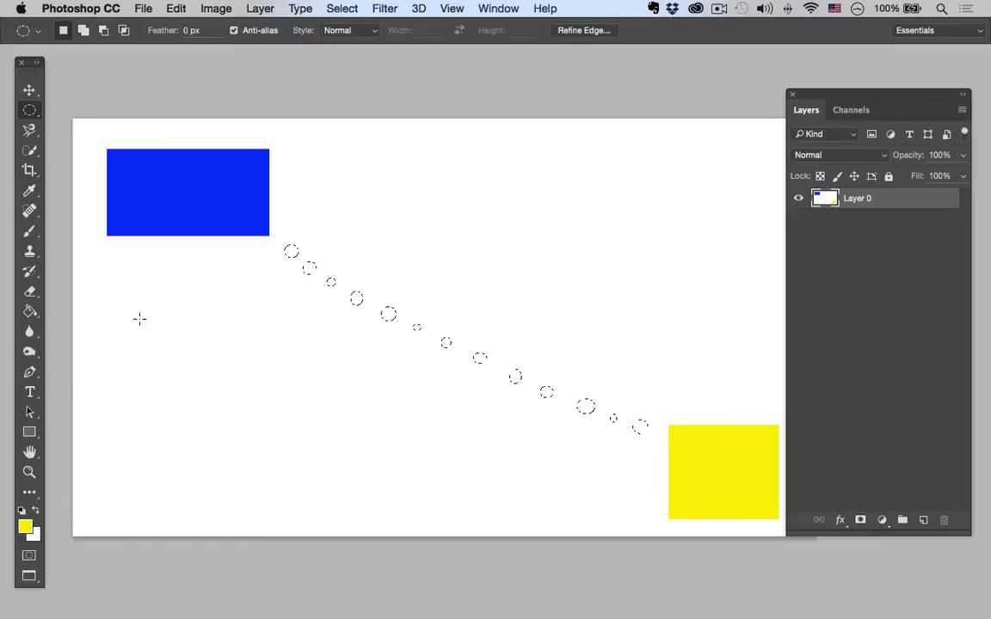
Set the foreground color to green (00ff24), fill all the small circular selections with the Paint Bucket tool, and deselect them
{"action": "left_click", "coordinate": [25, 526]}
{"action": "left_click_drag", "start_coordinate": [314, 337], "coordinate": [313, 316]}
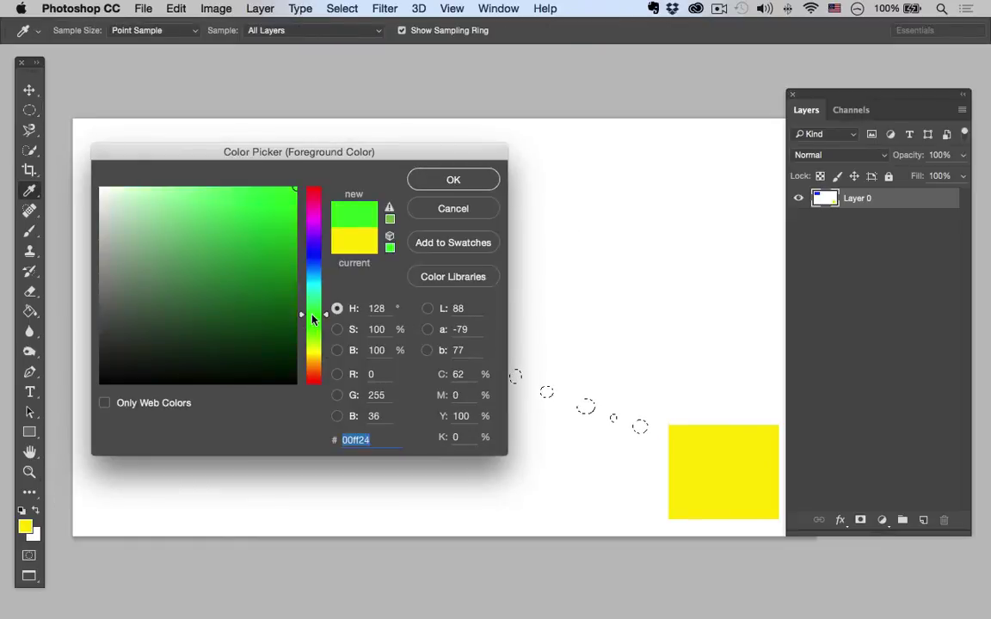
{"action": "left_click", "coordinate": [453, 180]}
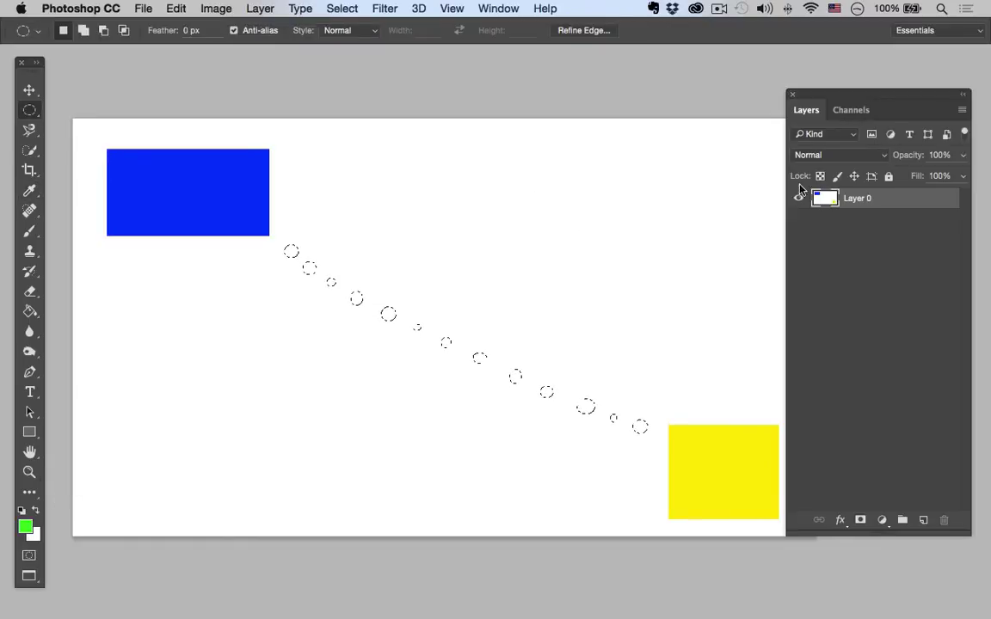
{"action": "left_click", "coordinate": [28, 313]}
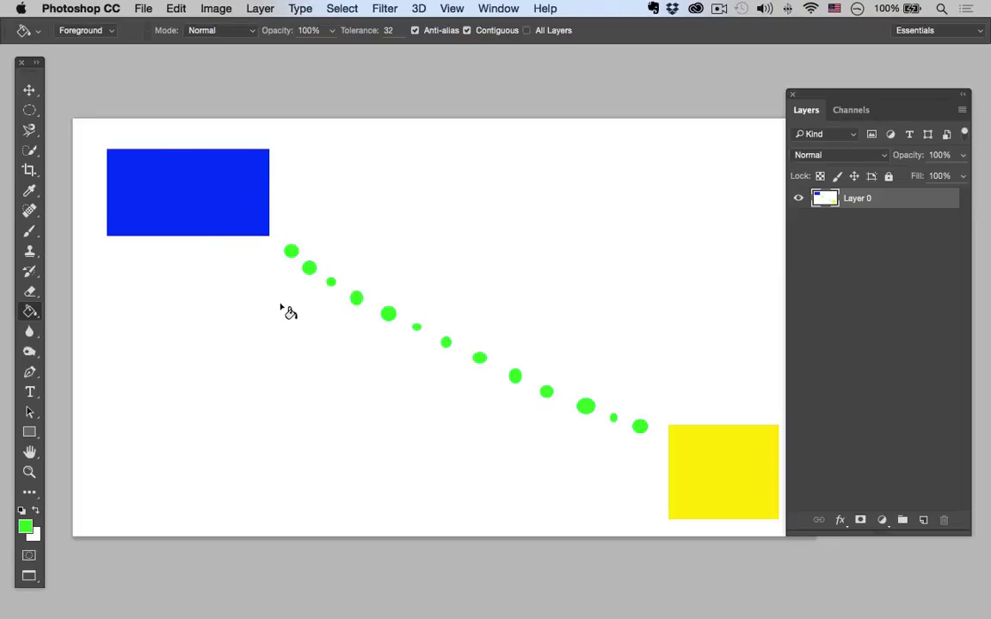
Examine the shapes up close, from the blue rectangle along the green dots to the yellow square
{"action": "key", "text": "super+plus"}
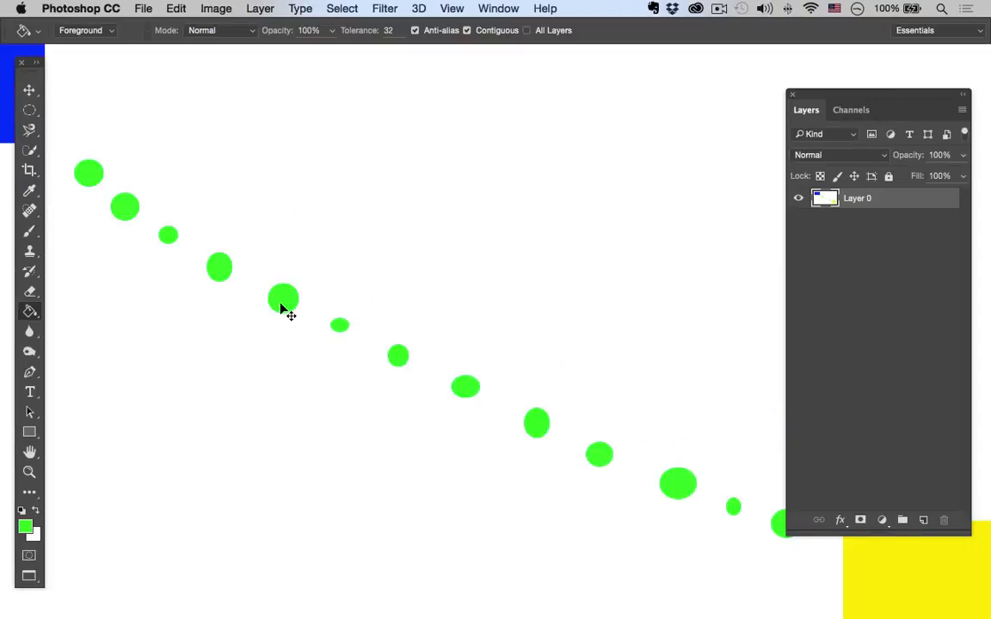
{"action": "key", "text": "super+plus"}
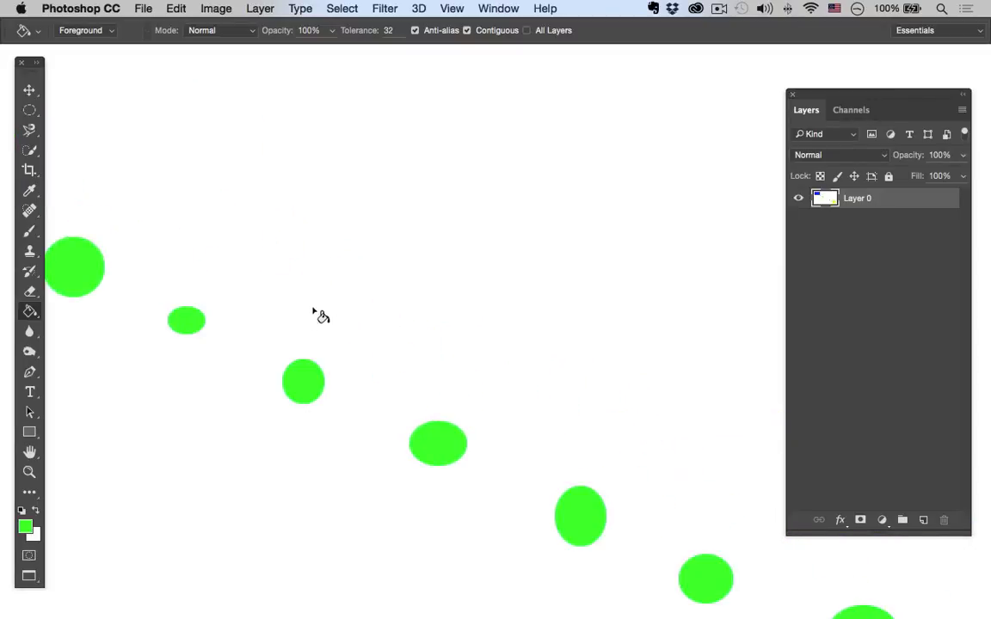
{"action": "left_click_drag", "start_coordinate": [193, 189], "coordinate": [644, 383]}
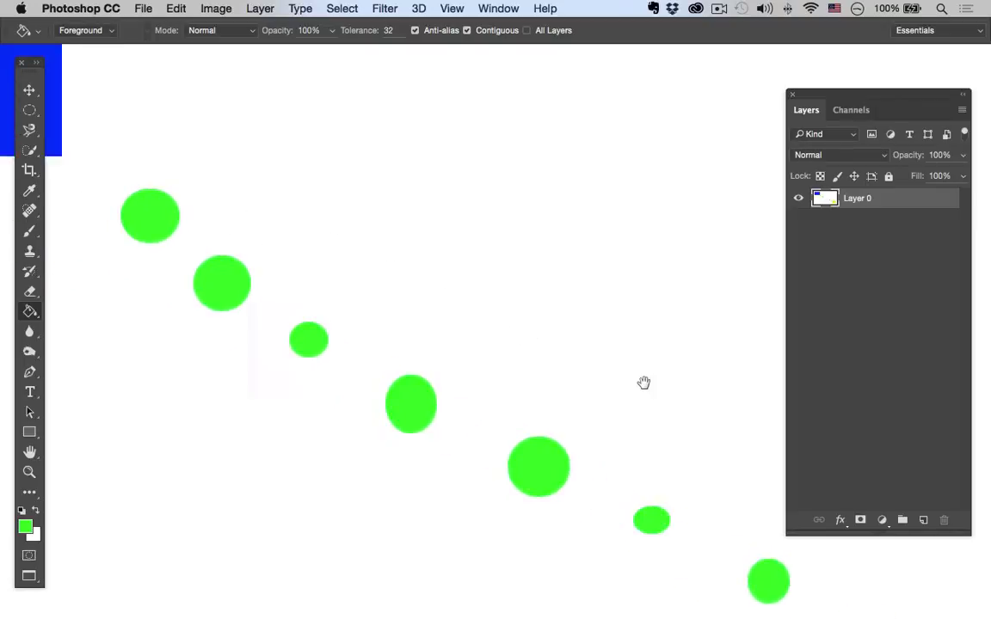
{"action": "left_click_drag", "start_coordinate": [230, 177], "coordinate": [741, 429]}
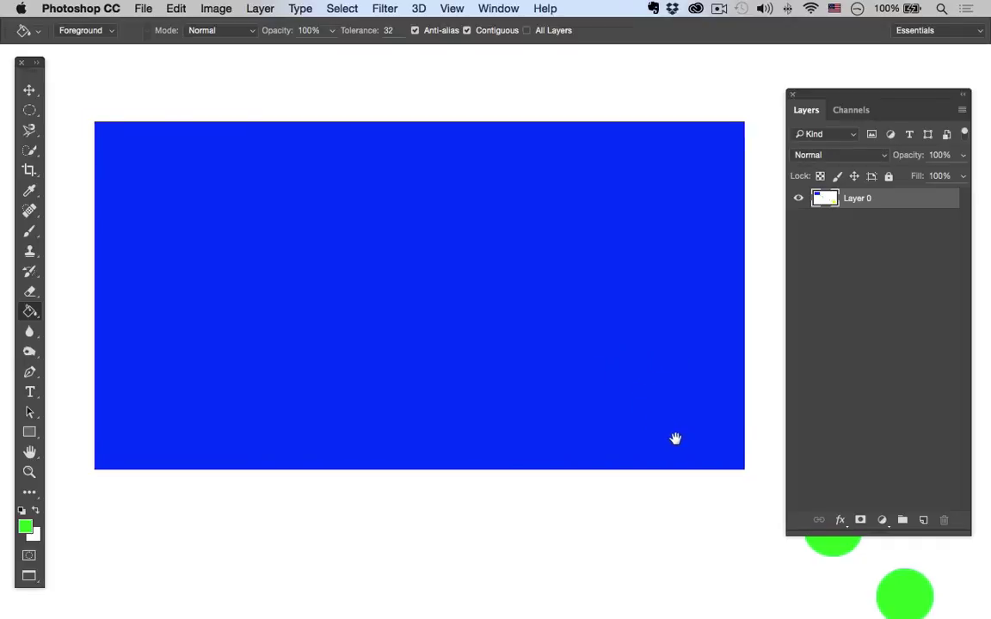
{"action": "left_click_drag", "start_coordinate": [675, 438], "coordinate": [467, 310]}
{"action": "left_click_drag", "start_coordinate": [555, 395], "coordinate": [336, 276]}
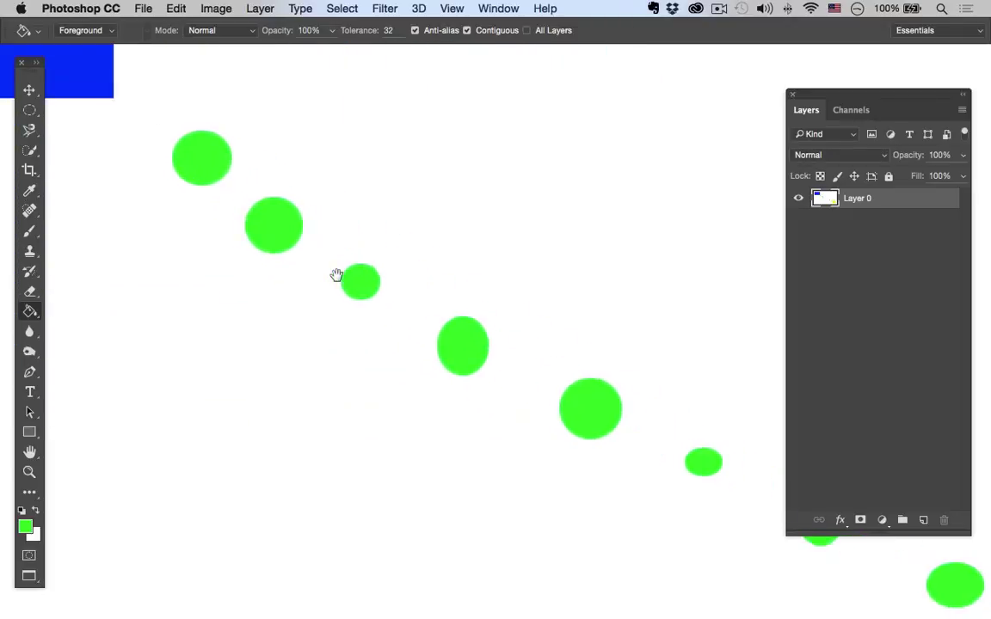
{"action": "left_click_drag", "start_coordinate": [612, 473], "coordinate": [295, 299]}
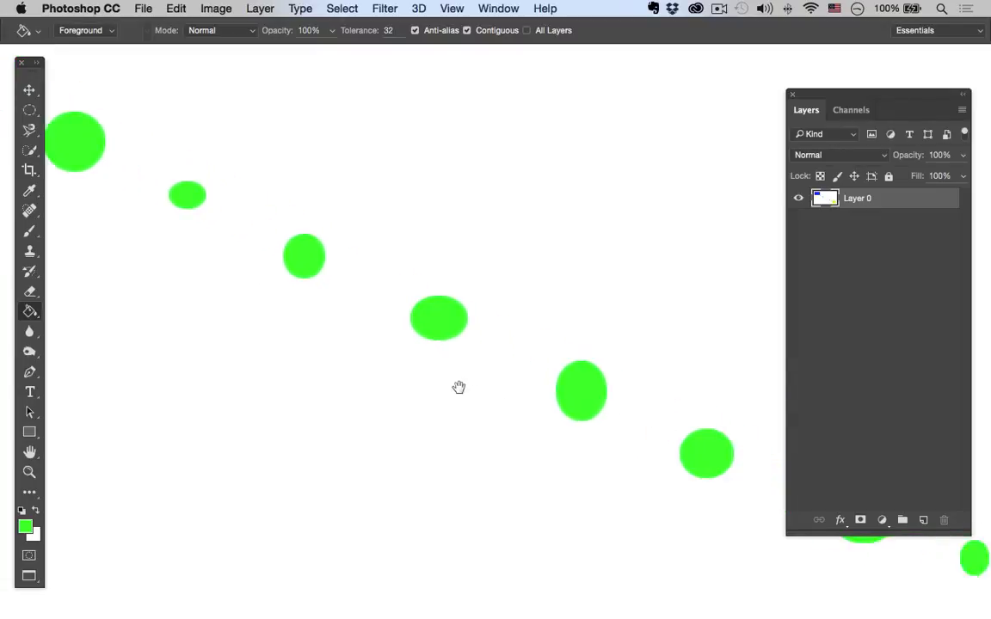
{"action": "left_click_drag", "start_coordinate": [457, 387], "coordinate": [301, 318]}
{"action": "left_click_drag", "start_coordinate": [608, 430], "coordinate": [180, 283]}
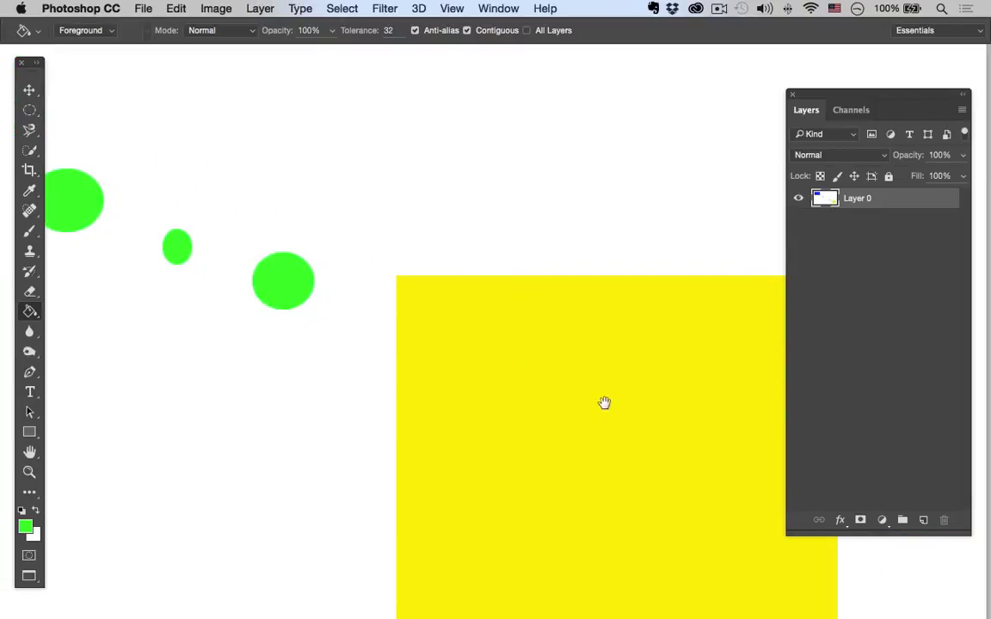
{"action": "left_click_drag", "start_coordinate": [604, 403], "coordinate": [400, 250]}
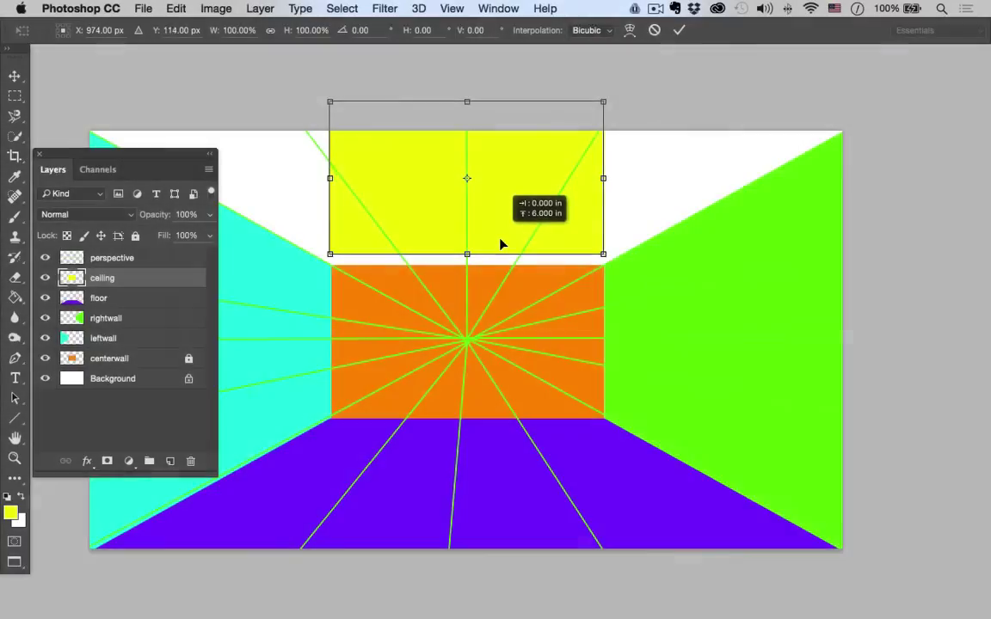
Align the lower edge of the yellow ceiling rectangle with the orange center wall's upper edge and open its transform options
{"action": "left_click_drag", "start_coordinate": [502, 244], "coordinate": [503, 251]}
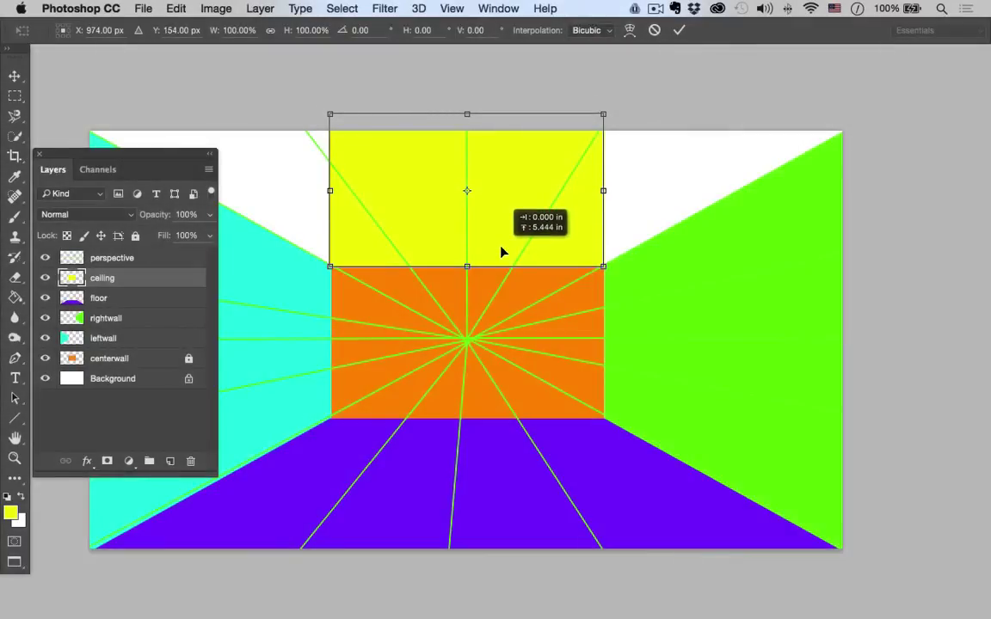
{"action": "key", "text": "Down"}
{"action": "right_click", "coordinate": [490, 240]}
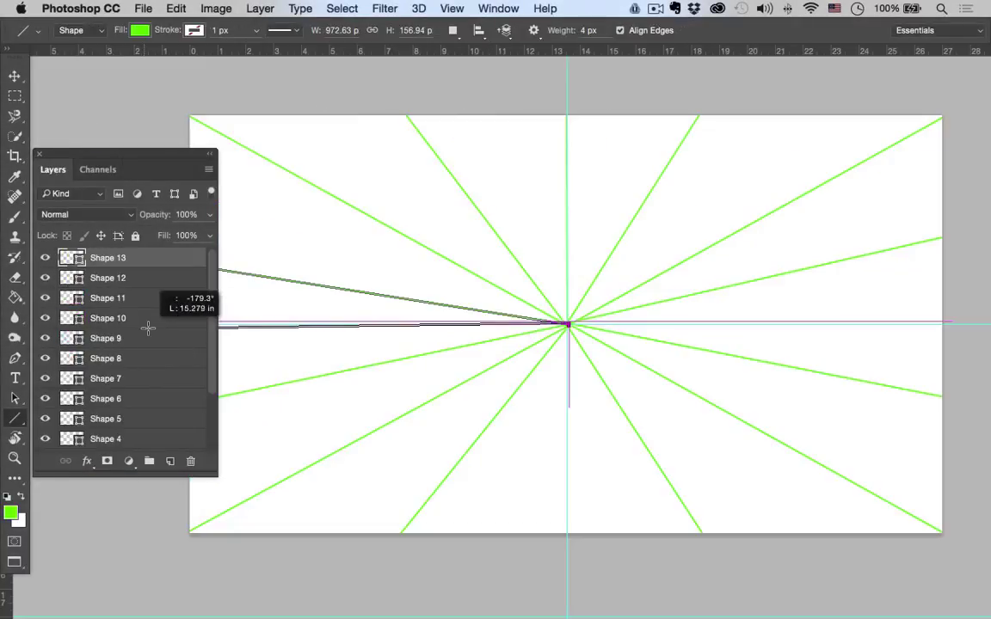
Draw a nearly horizontal green perspective line with the Line tool from the vanishing point past the canvas's left edge
{"action": "left_click_drag", "start_coordinate": [148, 328], "coordinate": [142, 325]}
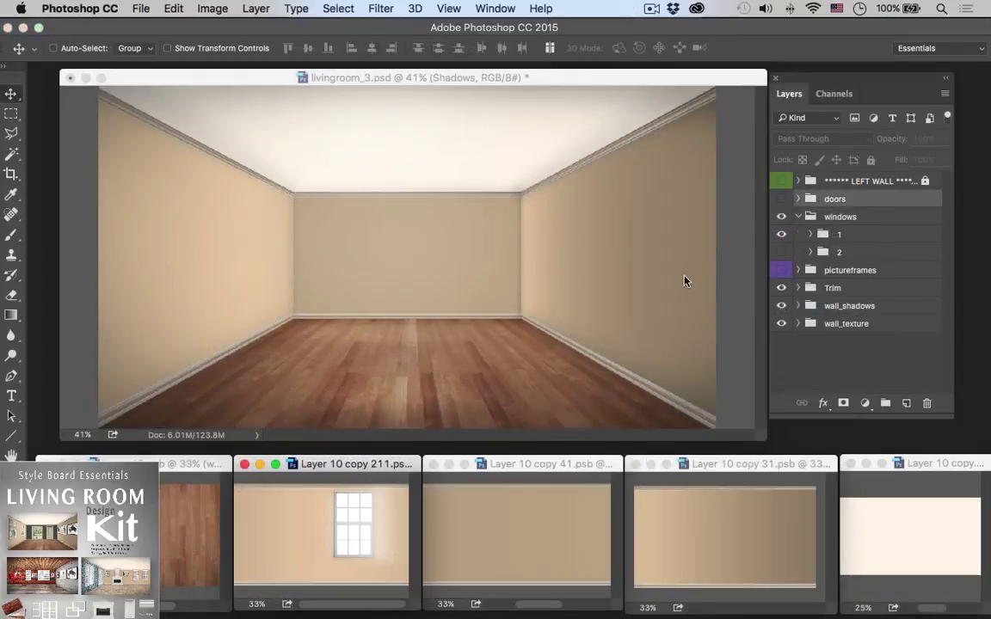
Move the window farther left and down on the wall in the Layer 10 copy 211 smart object document
{"action": "left_click_drag", "start_coordinate": [348, 503], "coordinate": [291, 551]}
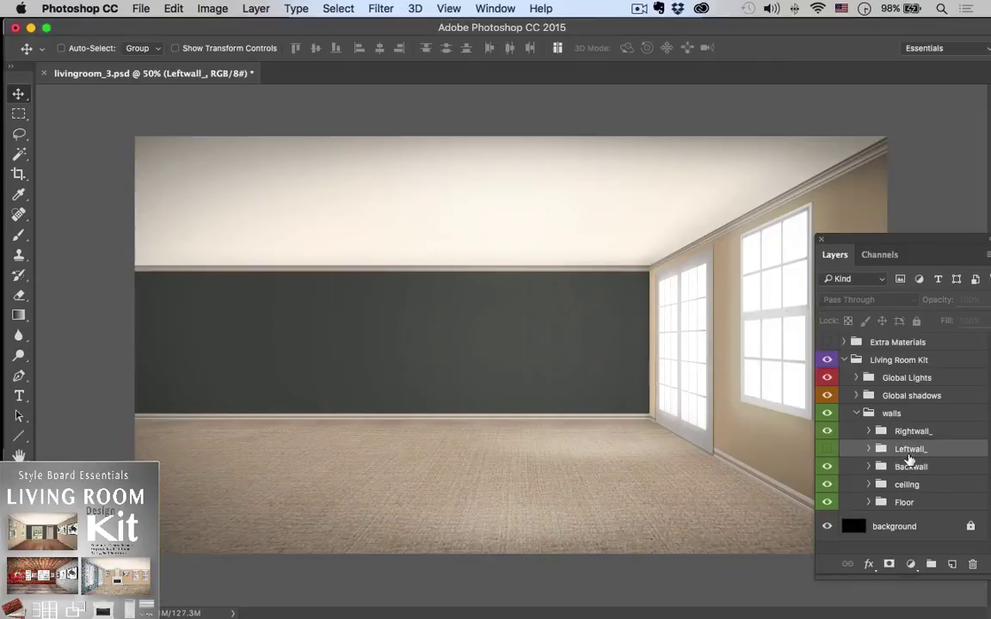
Show the hidden Leftwall_ group of the living room and select the Rightwall_ group
{"action": "key", "text": "super+comma"}
{"action": "left_click_drag", "start_coordinate": [468, 449], "coordinate": [422, 461]}
{"action": "left_click", "coordinate": [911, 431]}
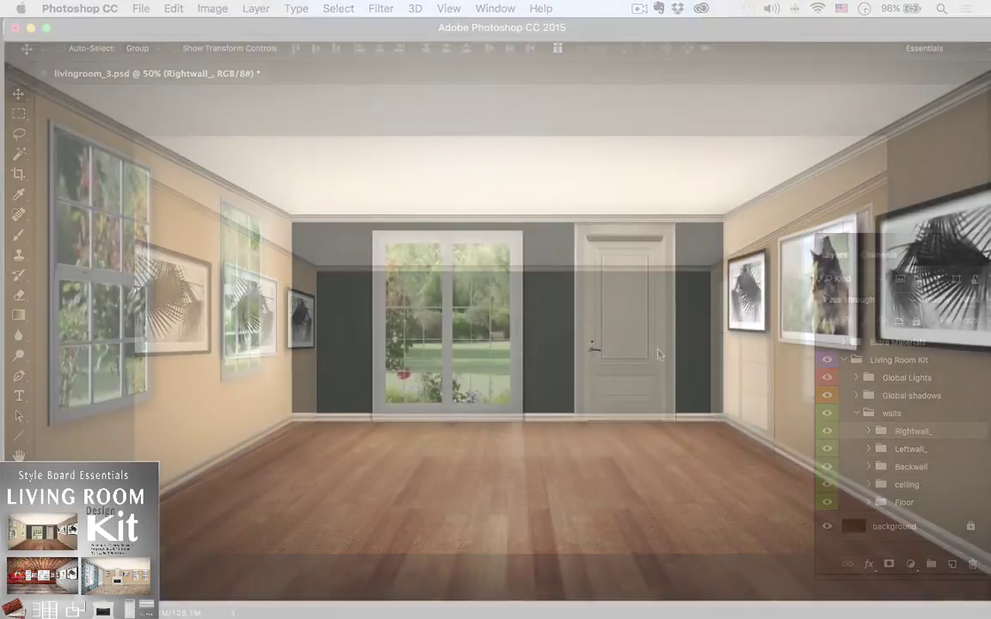